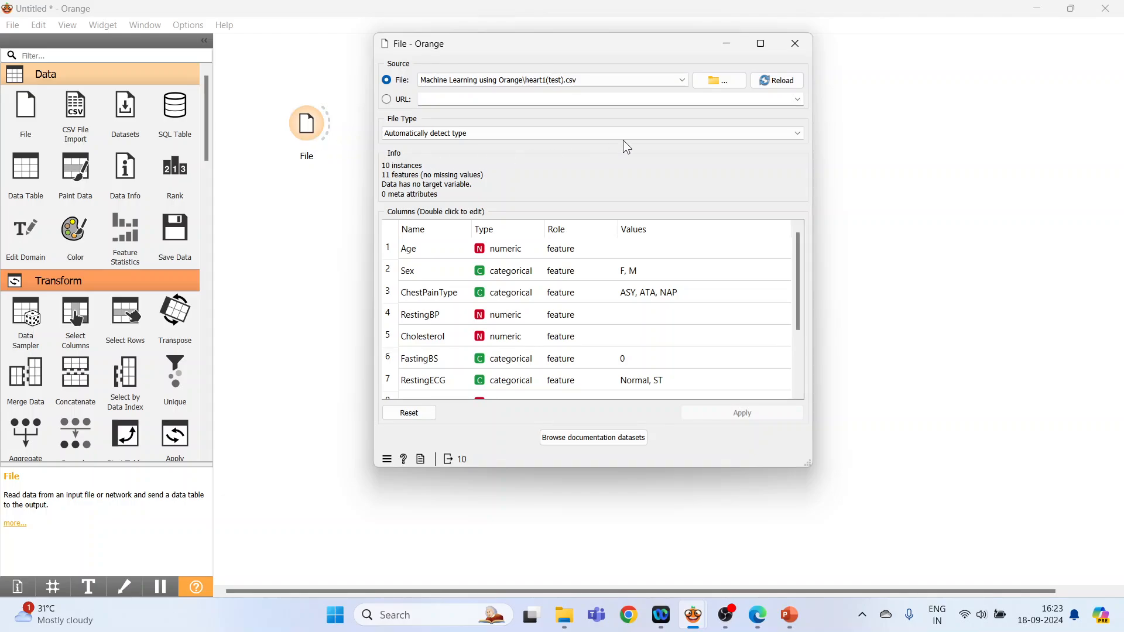
Step: Load the heart1 CSV dataset from the Machine Learning using Orange folder into the File widget
left_click(712, 85)
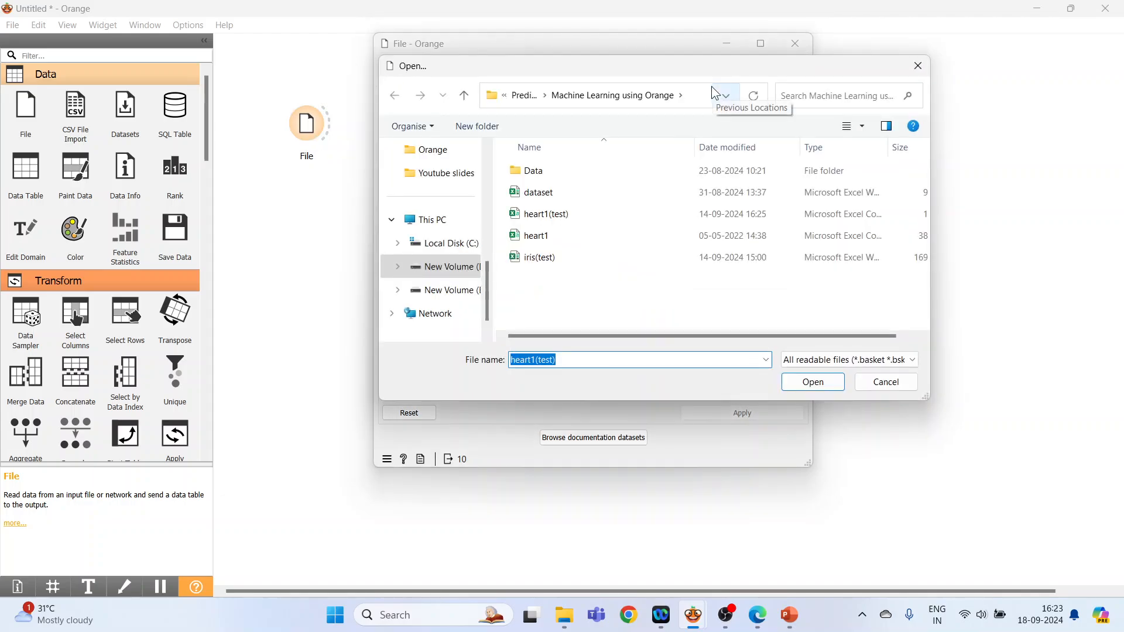
left_click(566, 235)
left_click(808, 382)
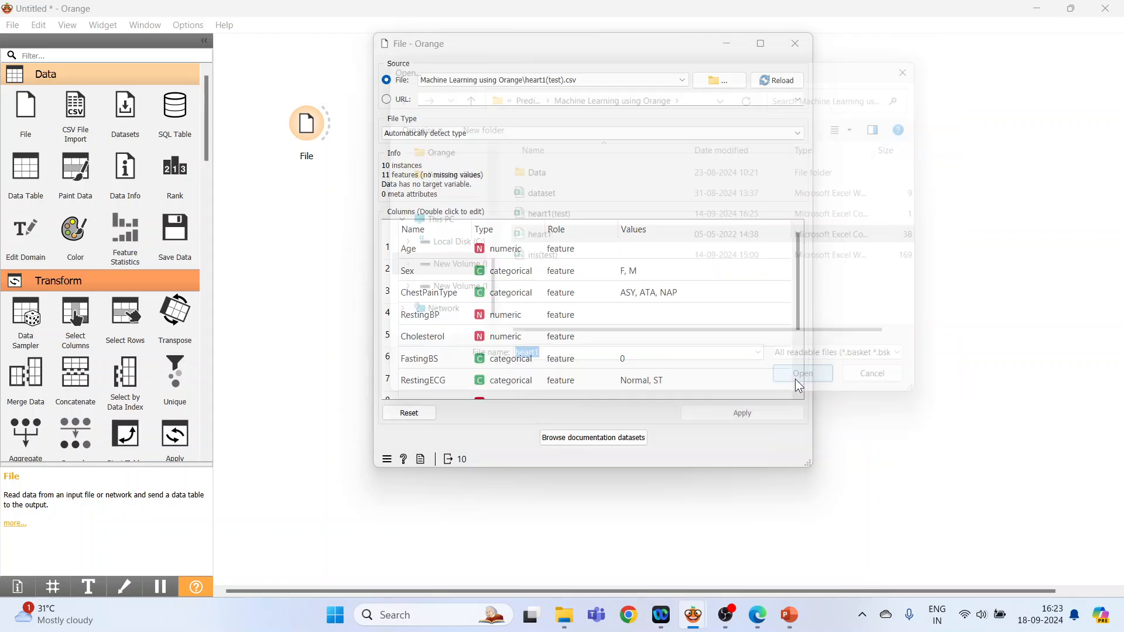
left_click_drag(554, 42, 446, 26)
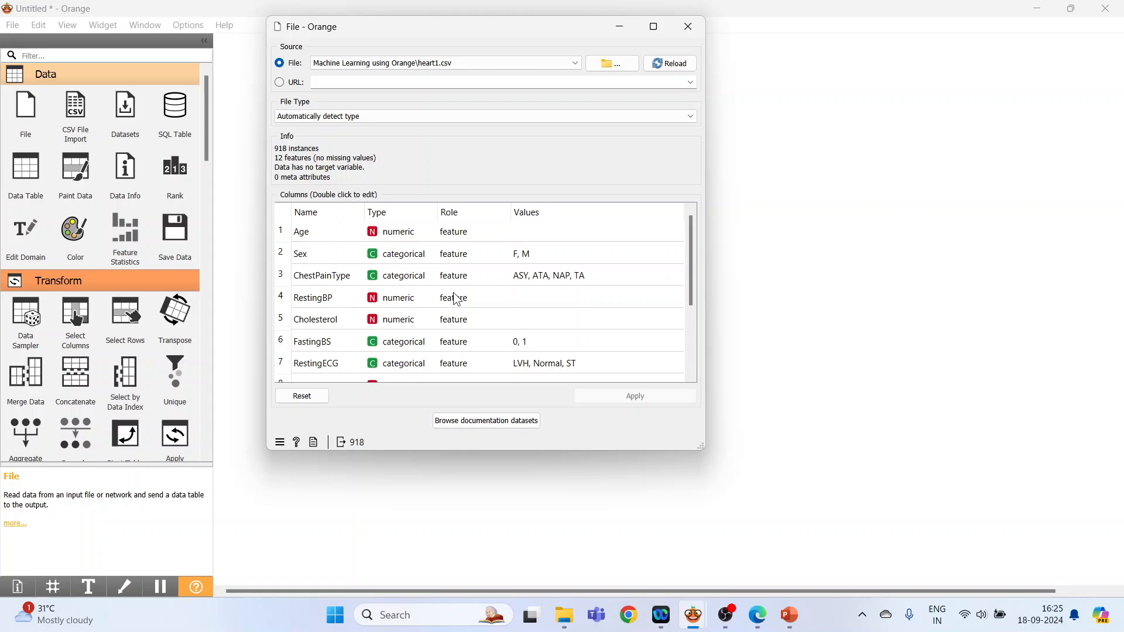
Step: Set the role of the HeartDisease column to target and apply the change to the loaded data
scroll(376, 335, "down", 2)
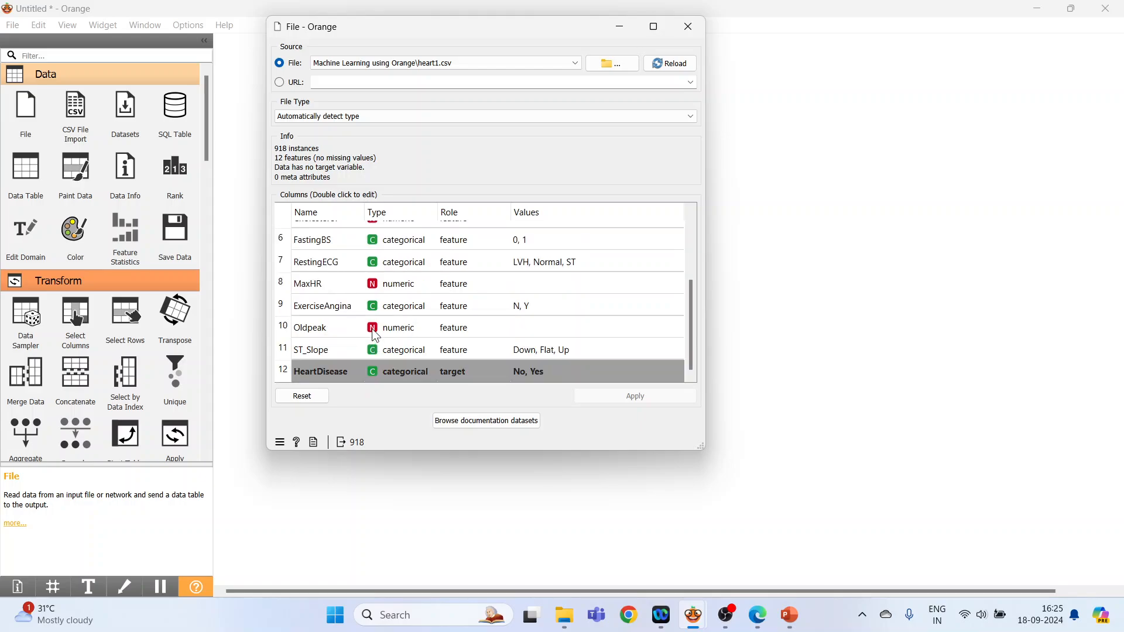
double_click(495, 371)
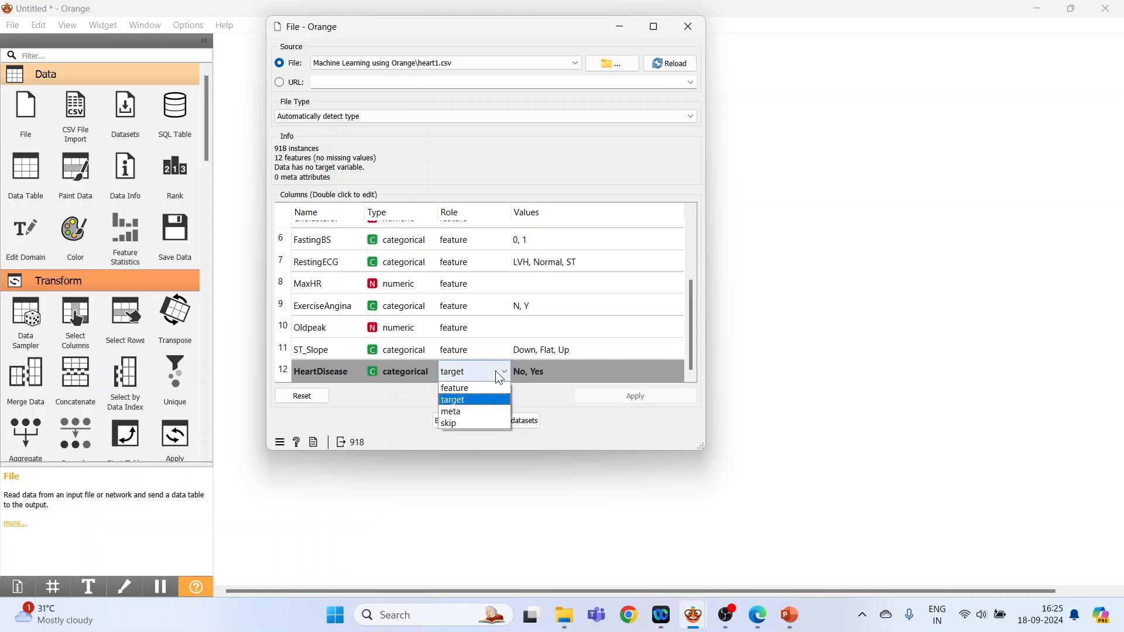
left_click(483, 401)
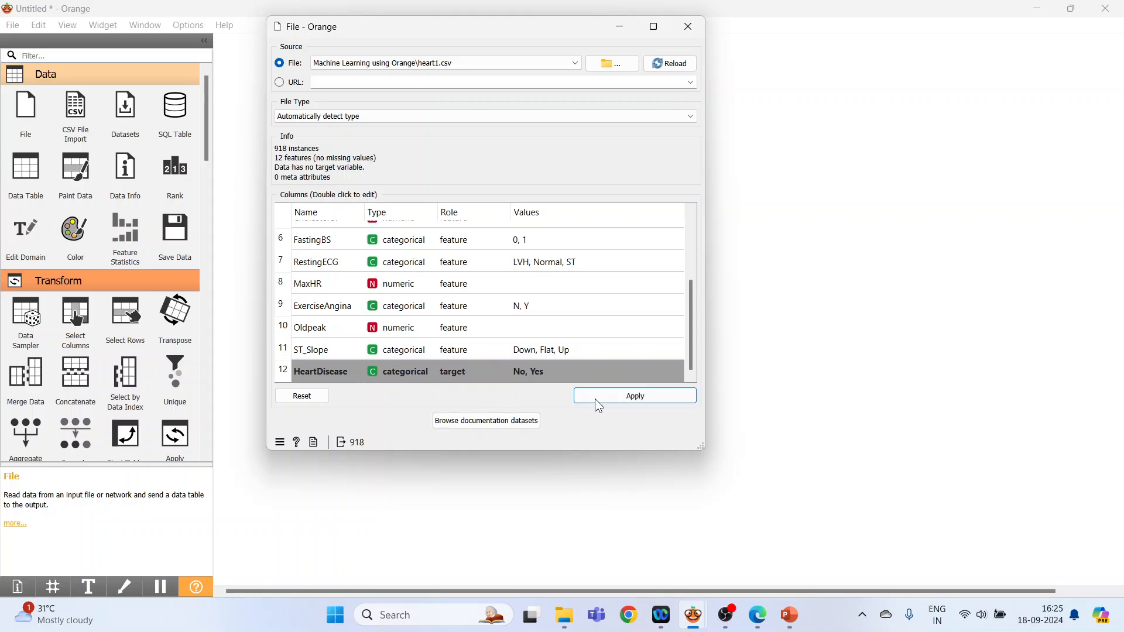
left_click(630, 403)
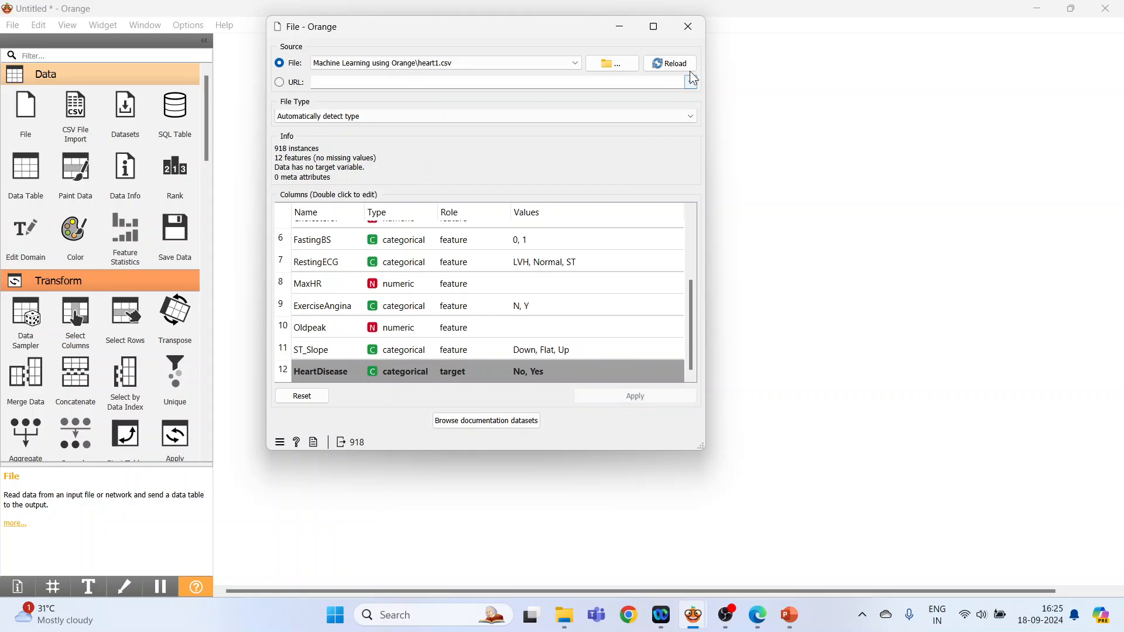
left_click(689, 26)
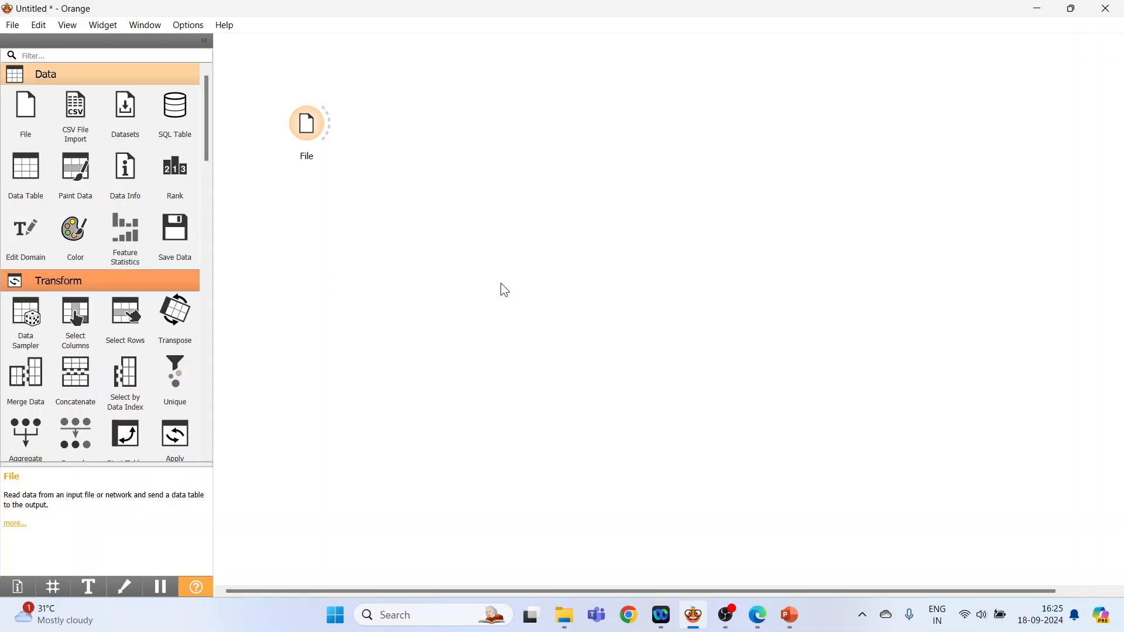
Step: Add a Data Sampler widget, connect File to it, and align the two widgets on the canvas
left_click(33, 325)
left_click_drag(331, 124, 417, 125)
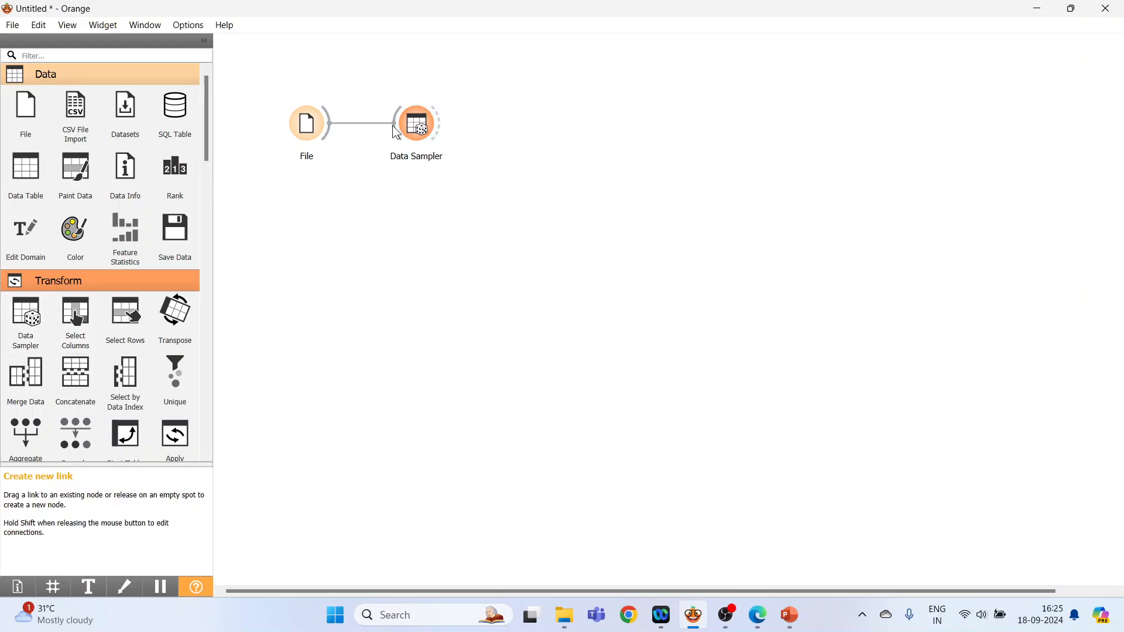
left_click_drag(318, 123, 300, 104)
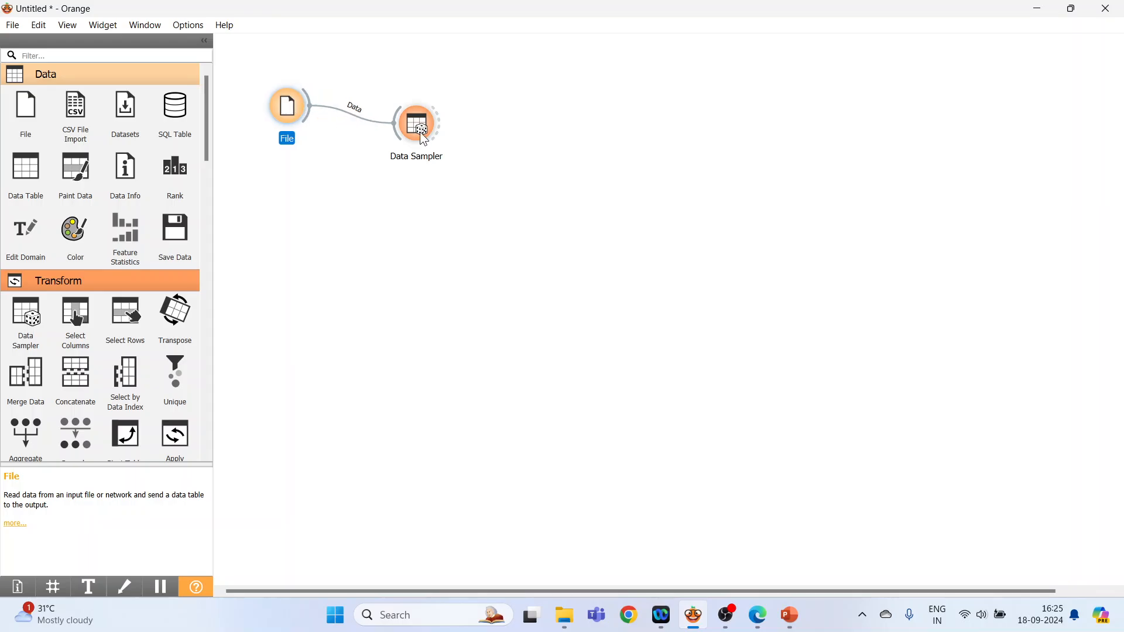
left_click_drag(423, 134, 426, 116)
Step: Examine the Data Sampler's sampling types, including fixed proportion, fixed sample size and cross validation
double_click(429, 118)
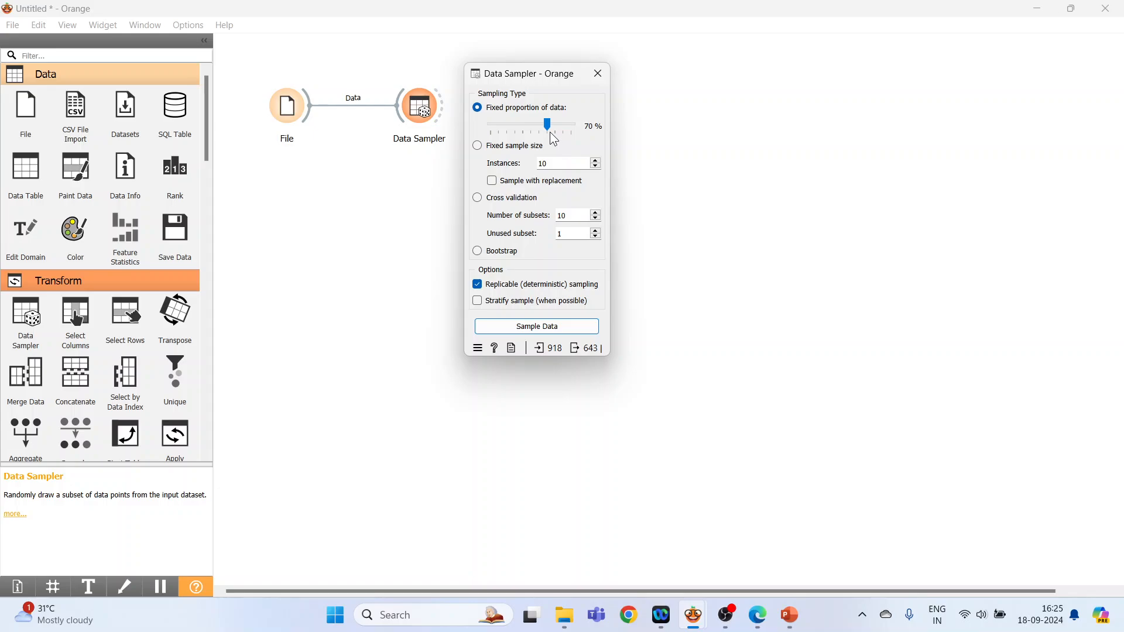
left_click(478, 147)
left_click(478, 199)
left_click(598, 73)
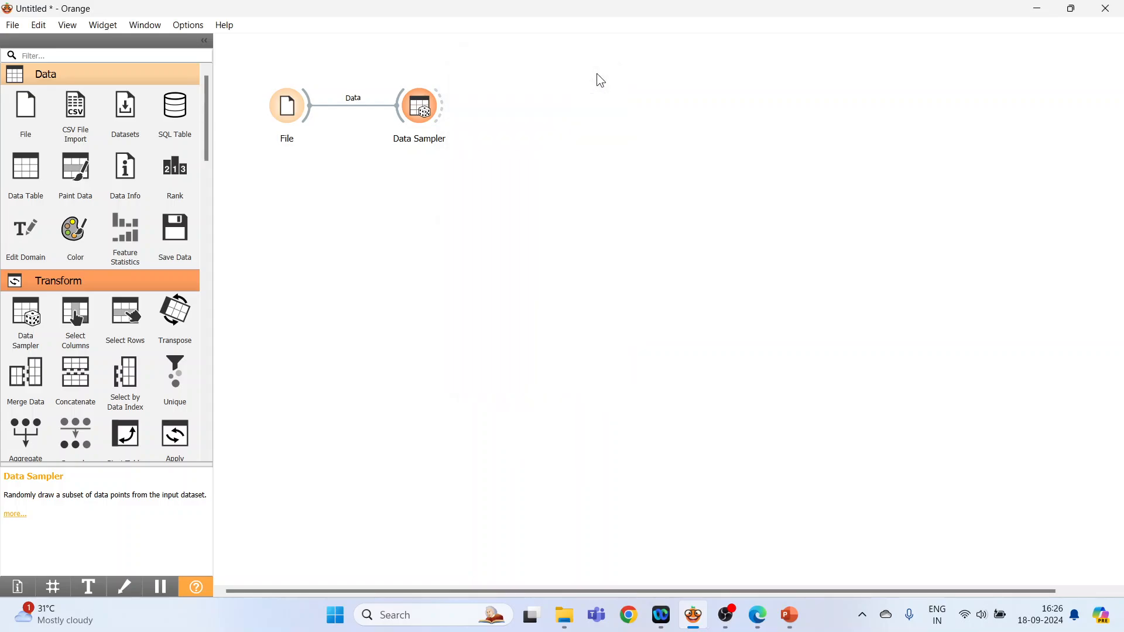
Step: Add SVM and Test and Score widgets, and connect both Data Sampler and SVM to Test and Score
left_click_drag(206, 157, 209, 331)
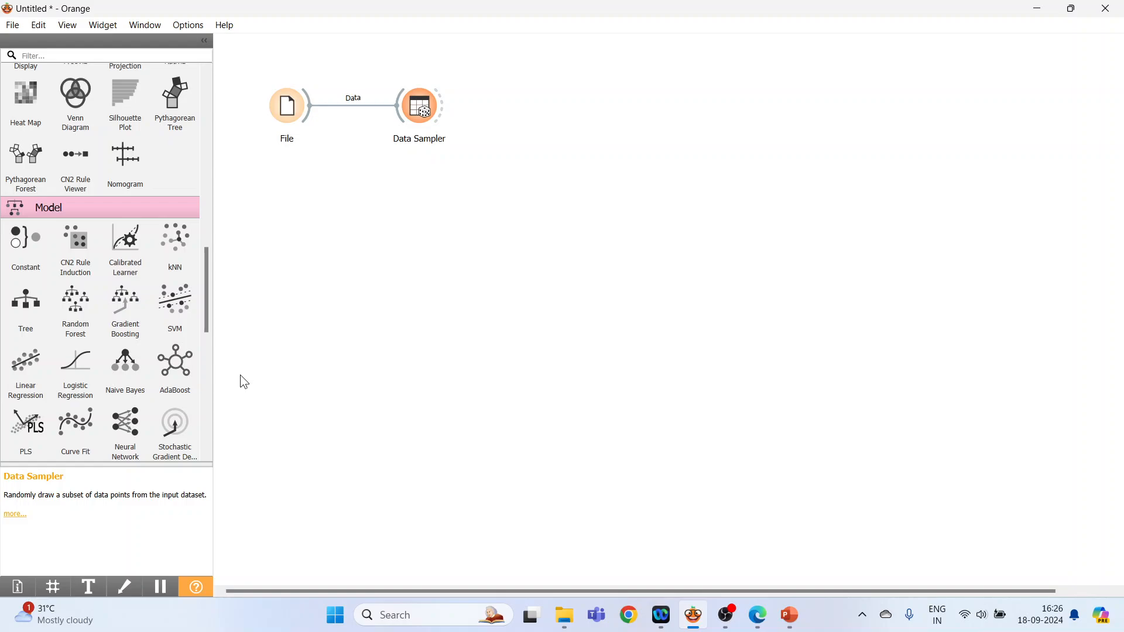
left_click(178, 295)
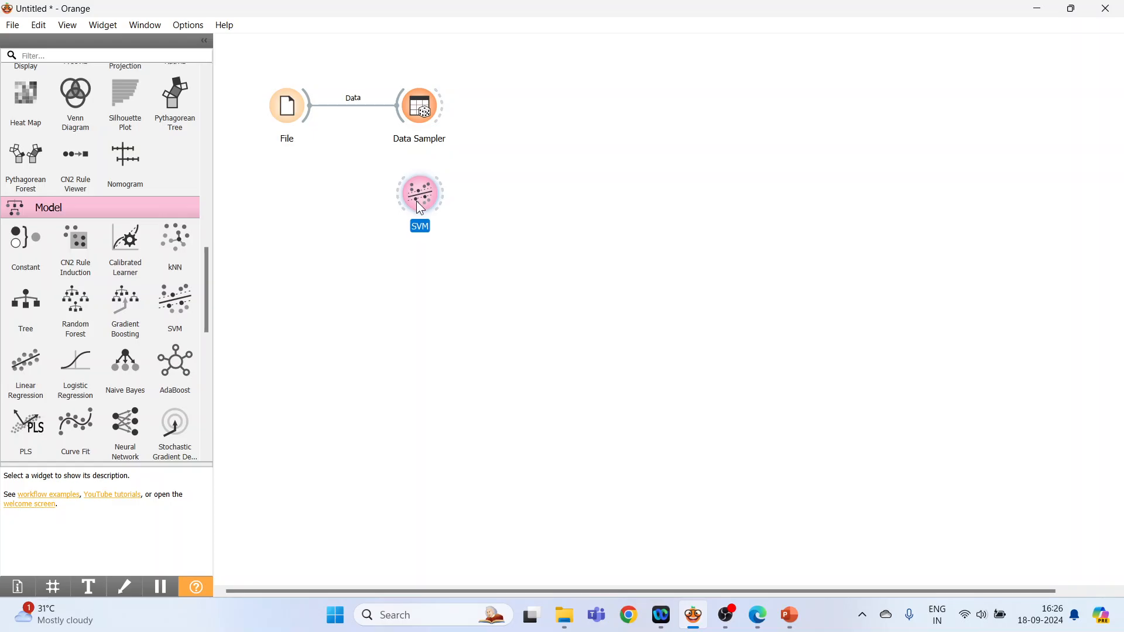
left_click_drag(210, 270, 213, 344)
left_click(25, 234)
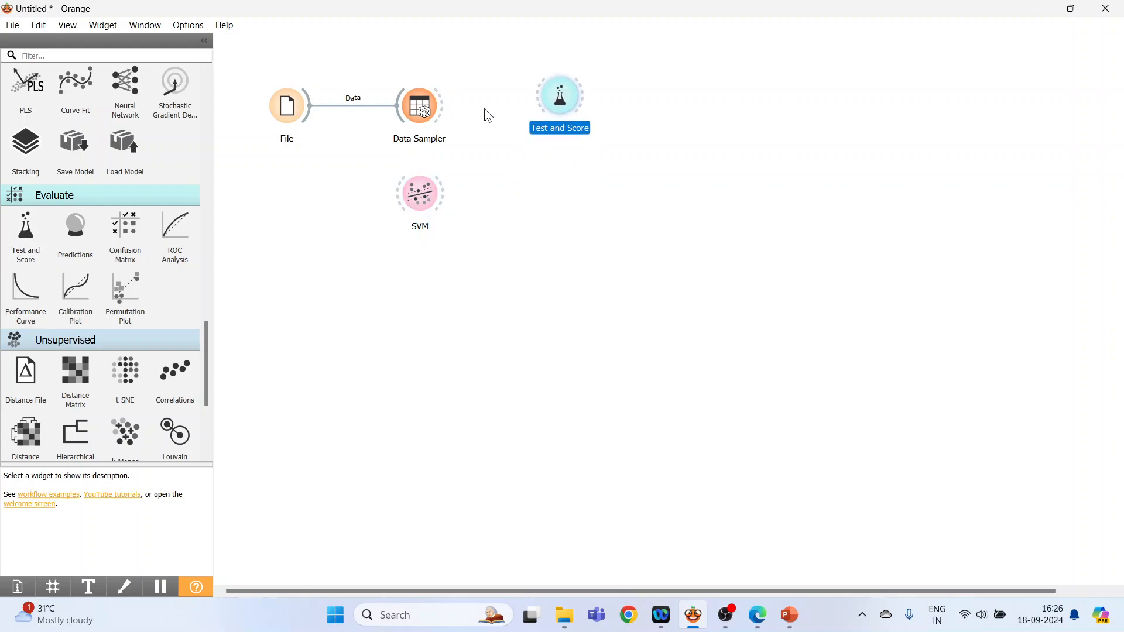
left_click_drag(445, 110, 538, 105)
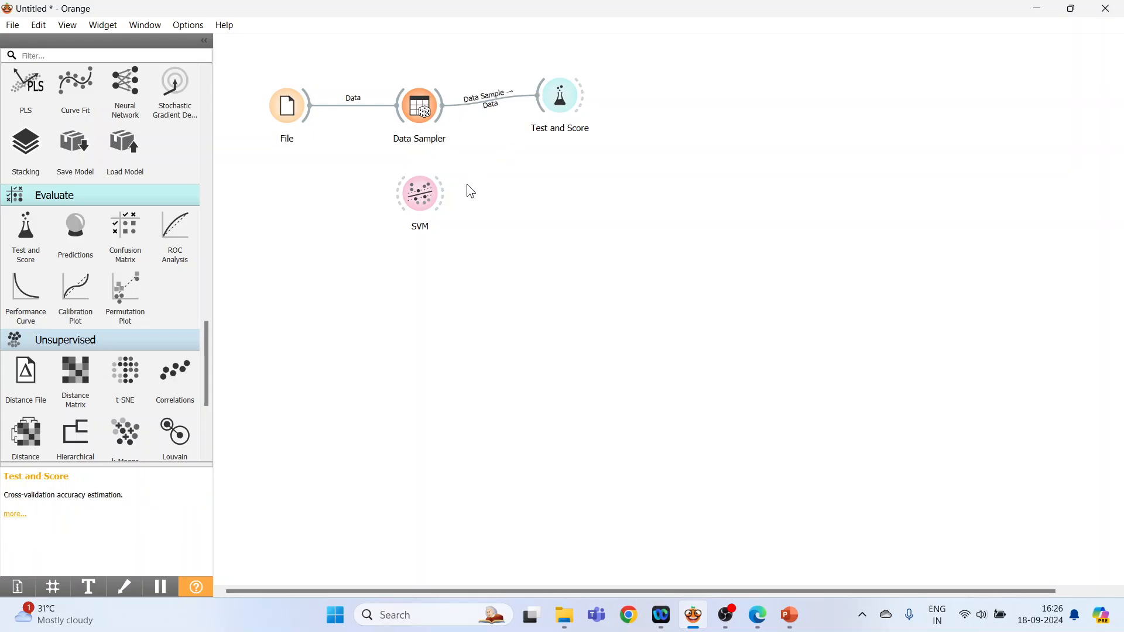
left_click_drag(448, 195, 543, 106)
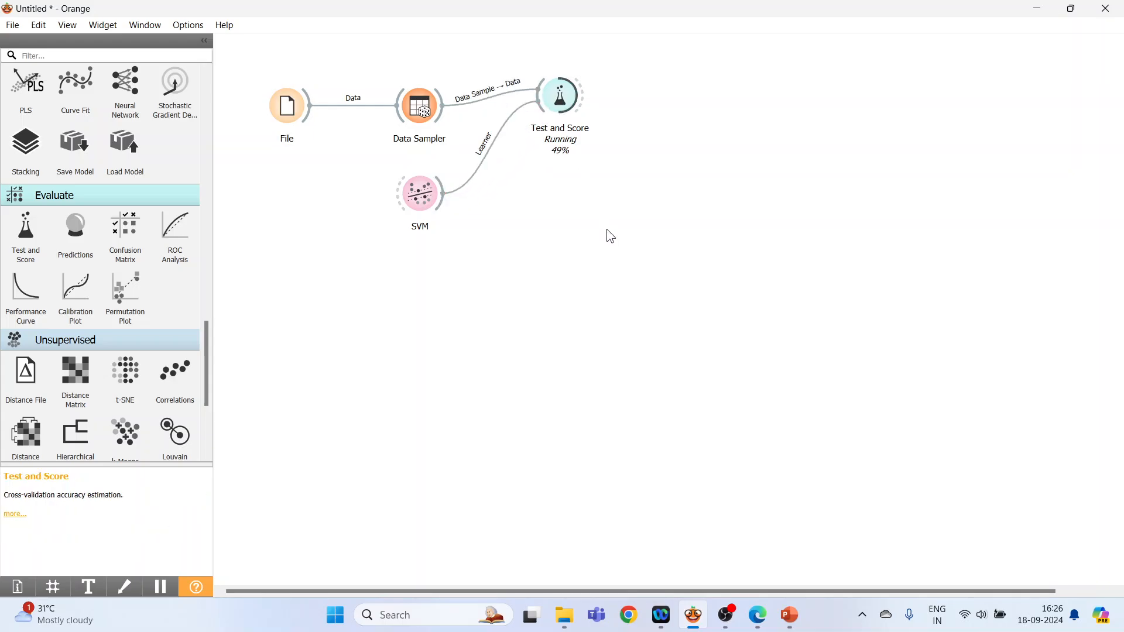
Step: Compare the SVM scores in Test and Score under 5-fold cross validation and random sampling with 10 repeats and 66% training size
double_click(564, 99)
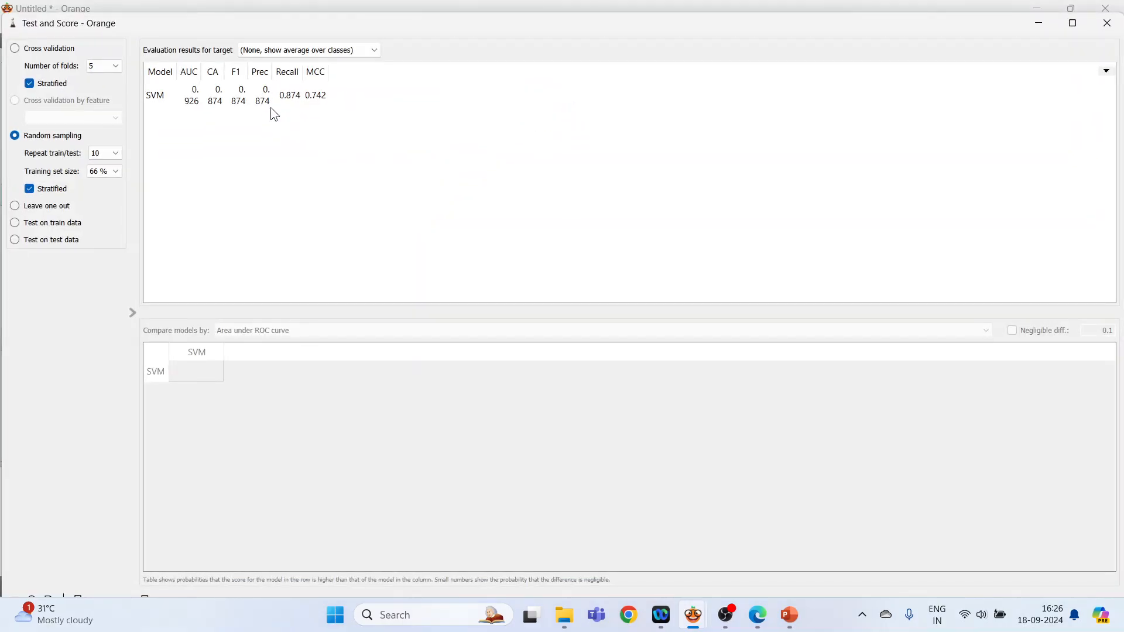
left_click_drag(201, 74, 431, 71)
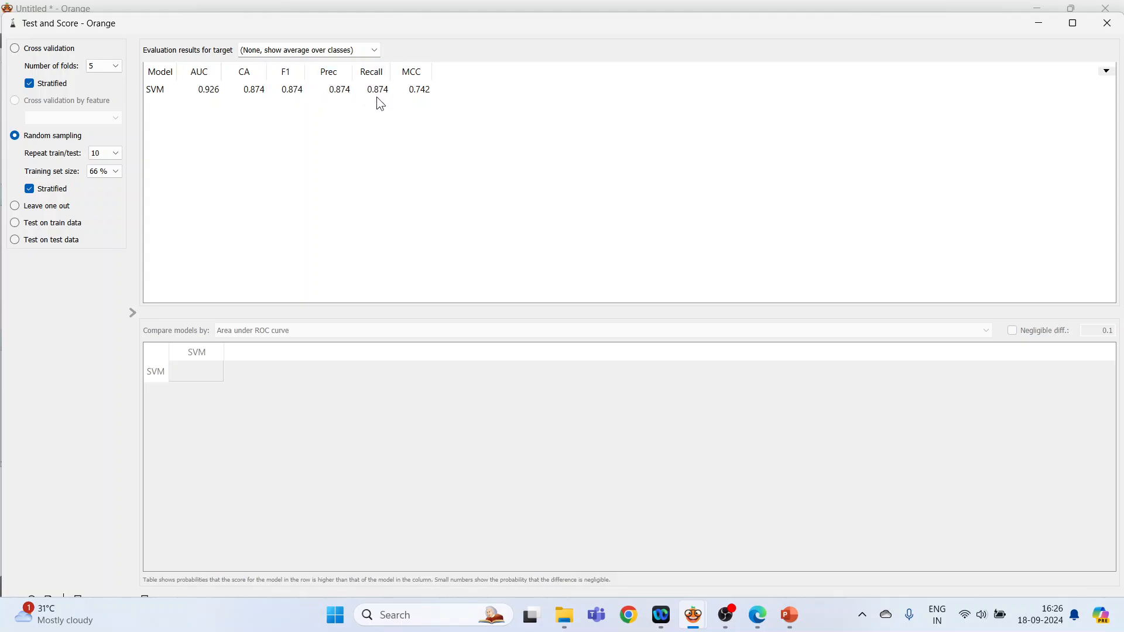
left_click(15, 49)
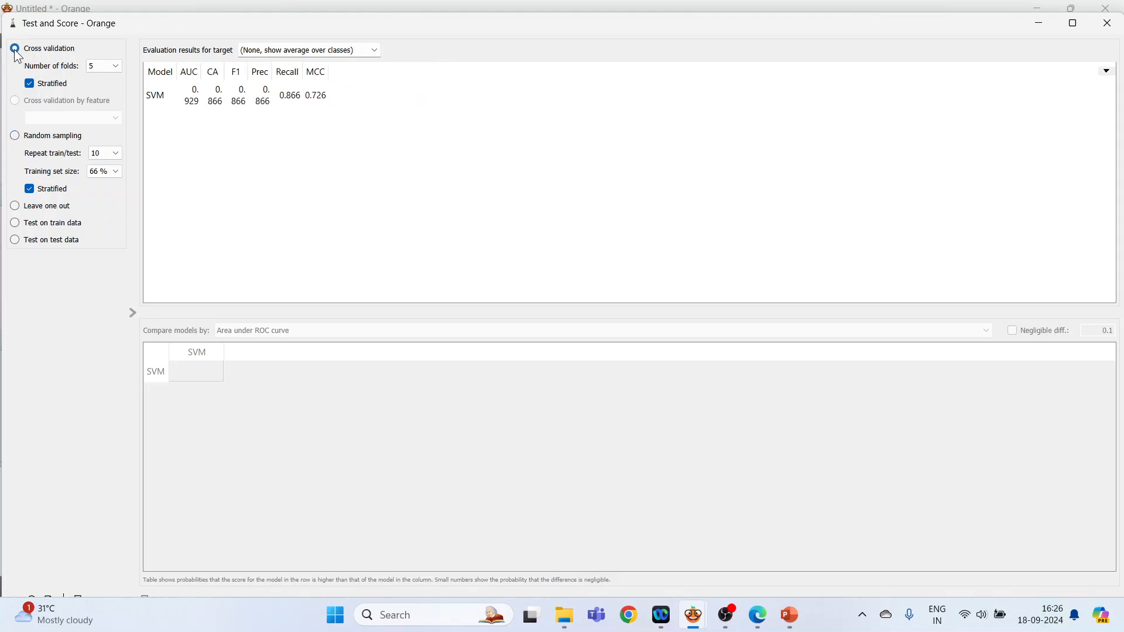
left_click(16, 136)
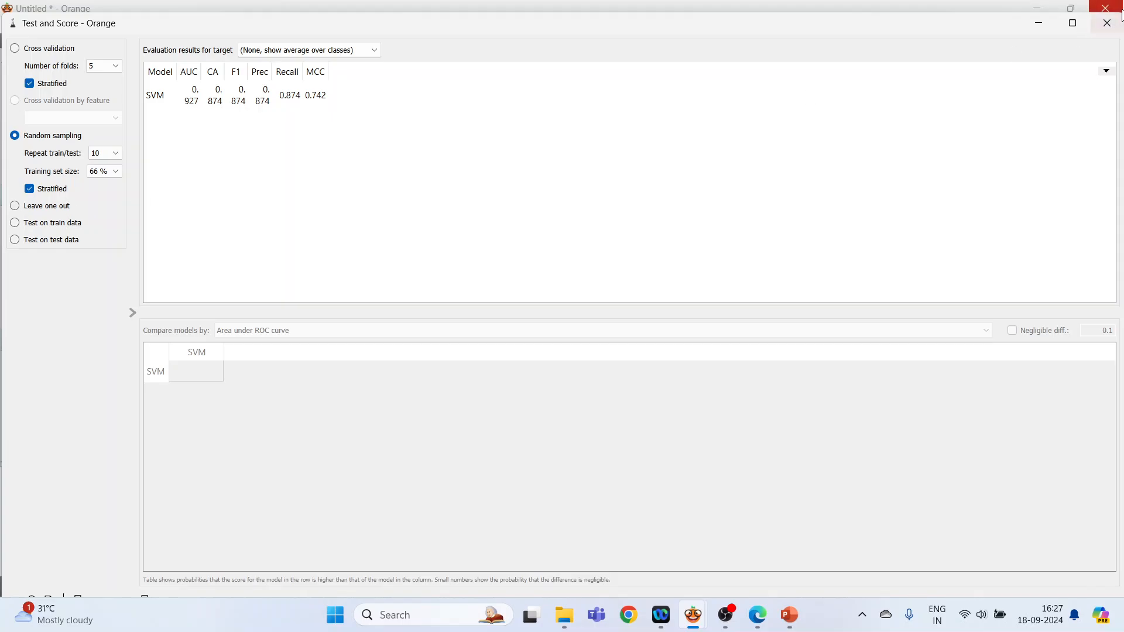
left_click(1106, 26)
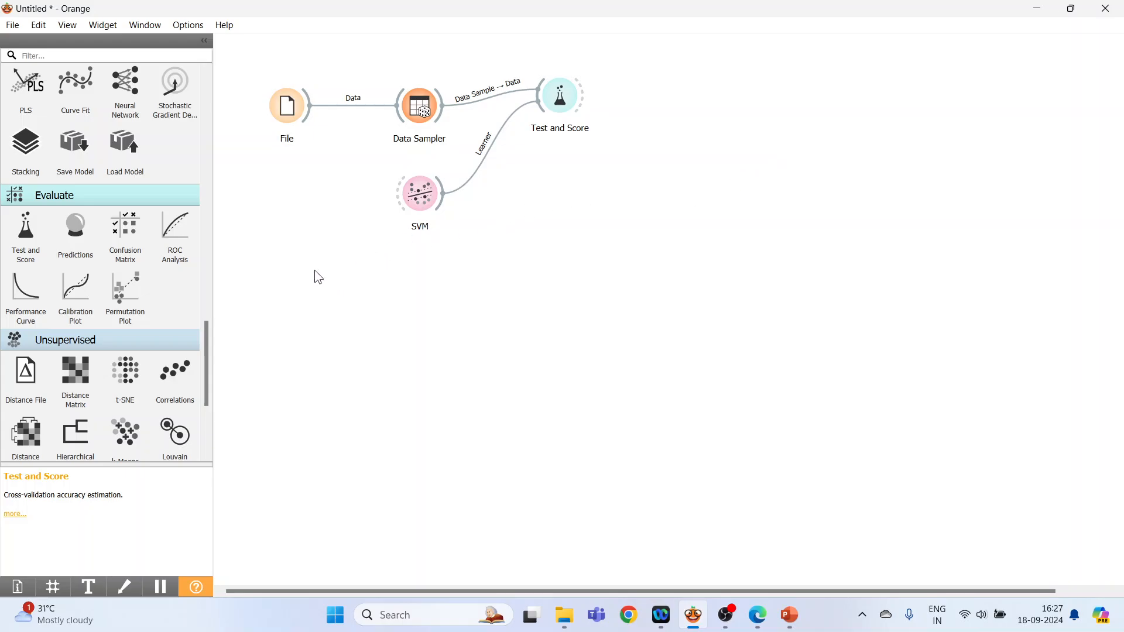
Step: Add a Confusion Matrix connected from Test and Score and set it to show the number of instances
left_click(124, 240)
left_click_drag(584, 98, 667, 96)
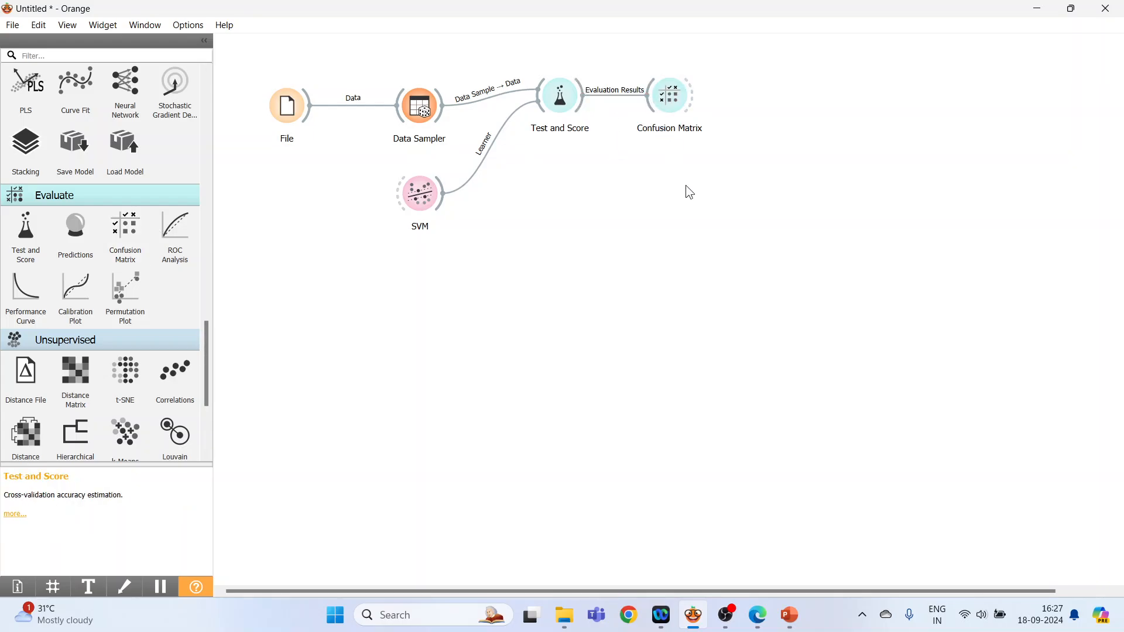
double_click(676, 104)
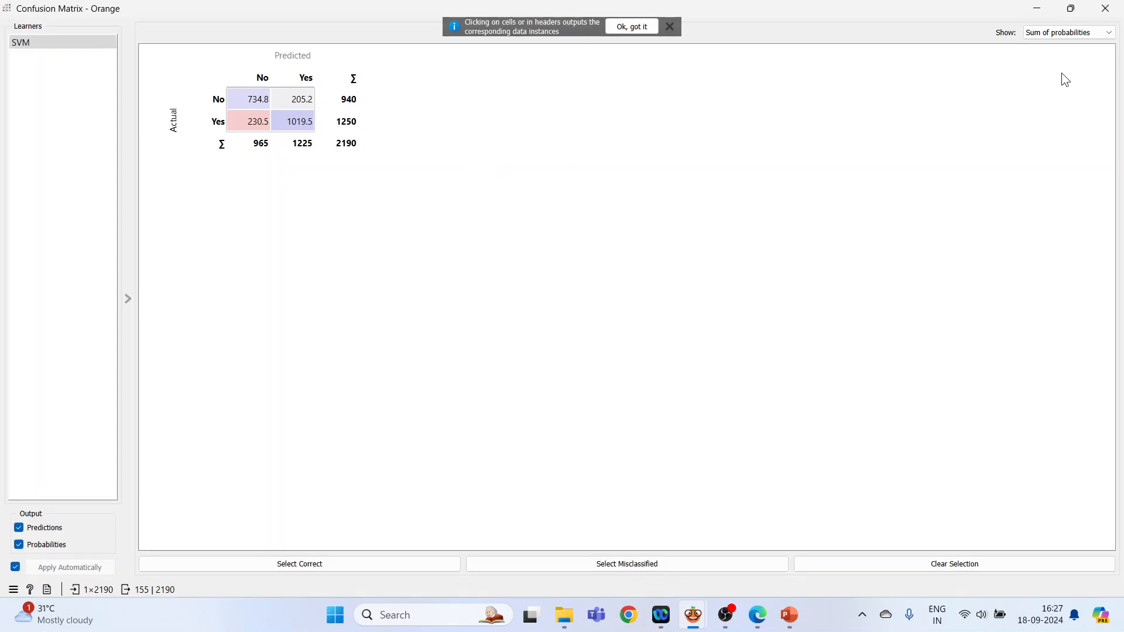
left_click(1110, 34)
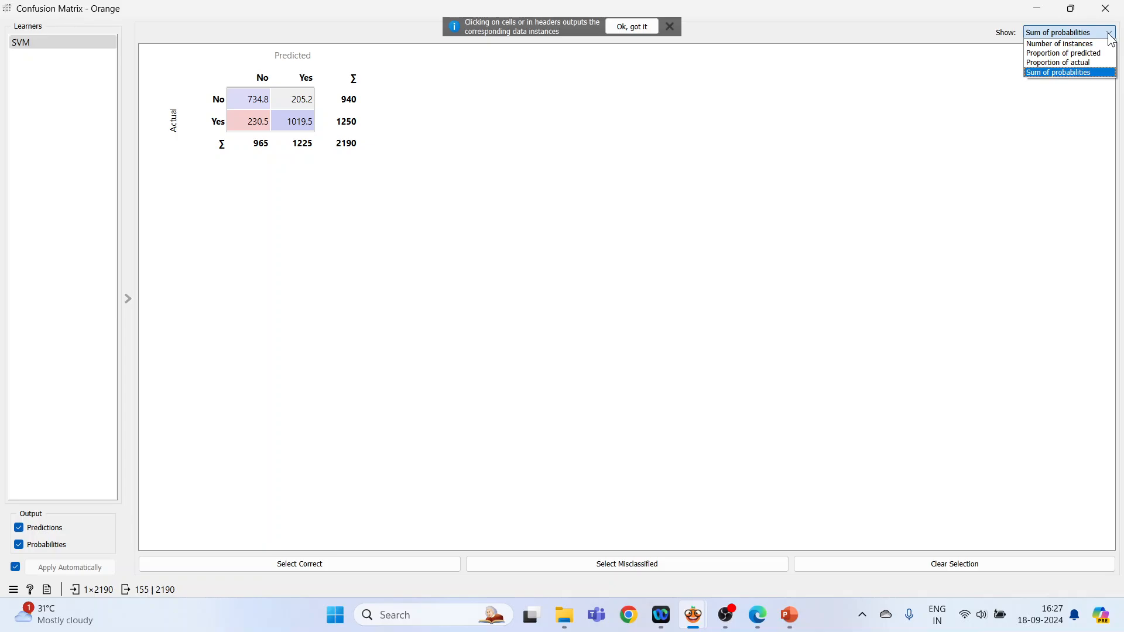
left_click(1101, 44)
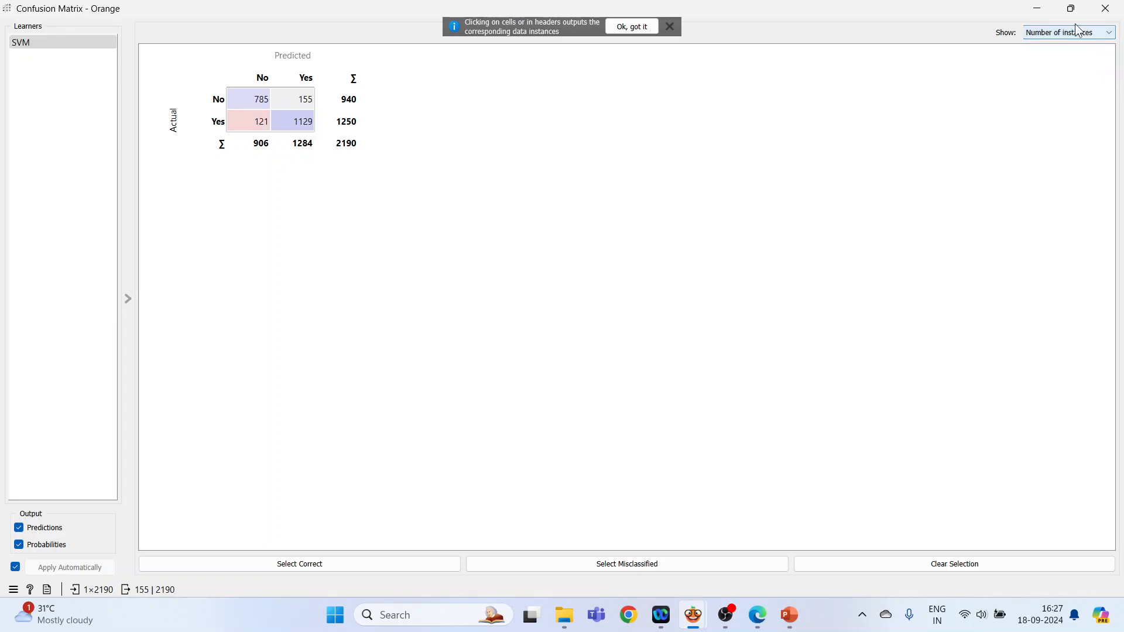
Step: Examine the correctly classified and misclassified cells of the SVM confusion matrix for actual versus predicted Yes and No
left_click(252, 104)
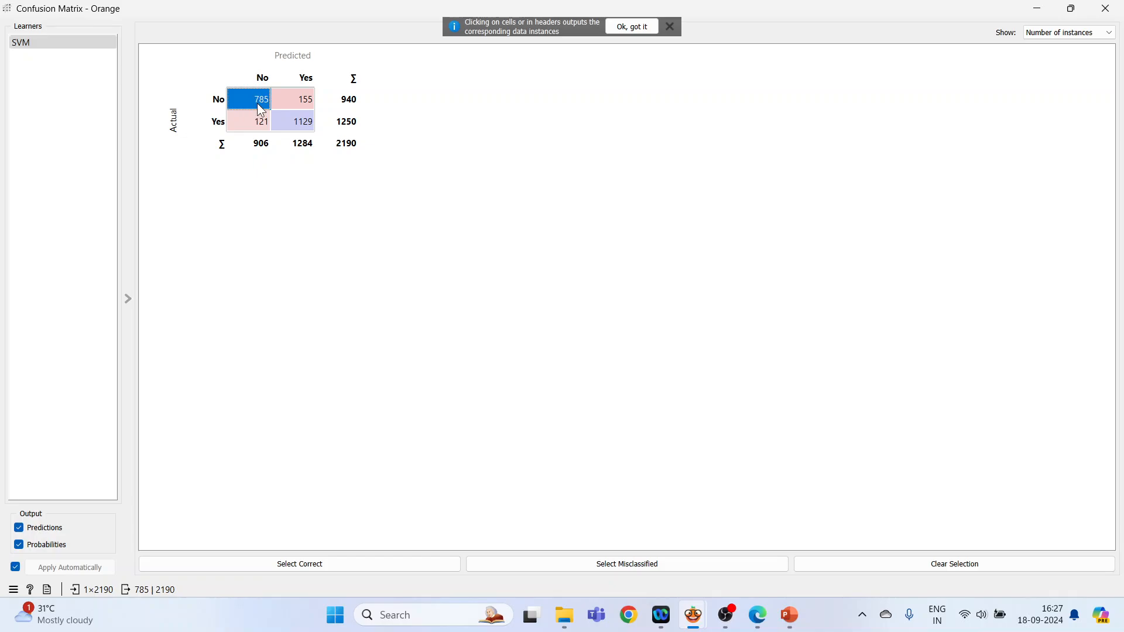
left_click(295, 126)
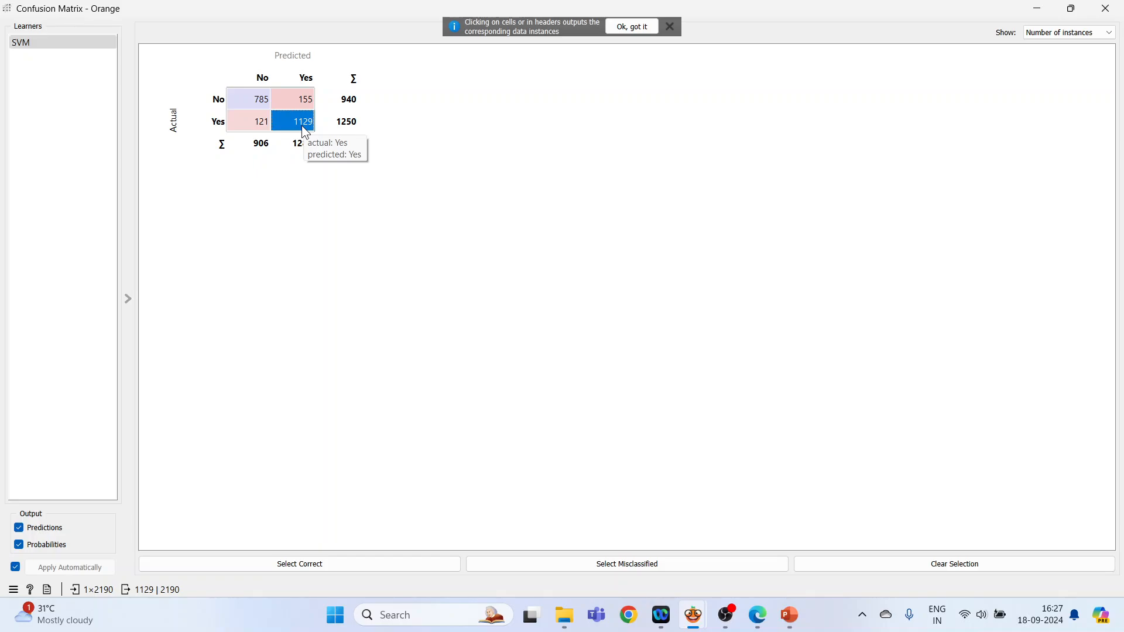
left_click(247, 125)
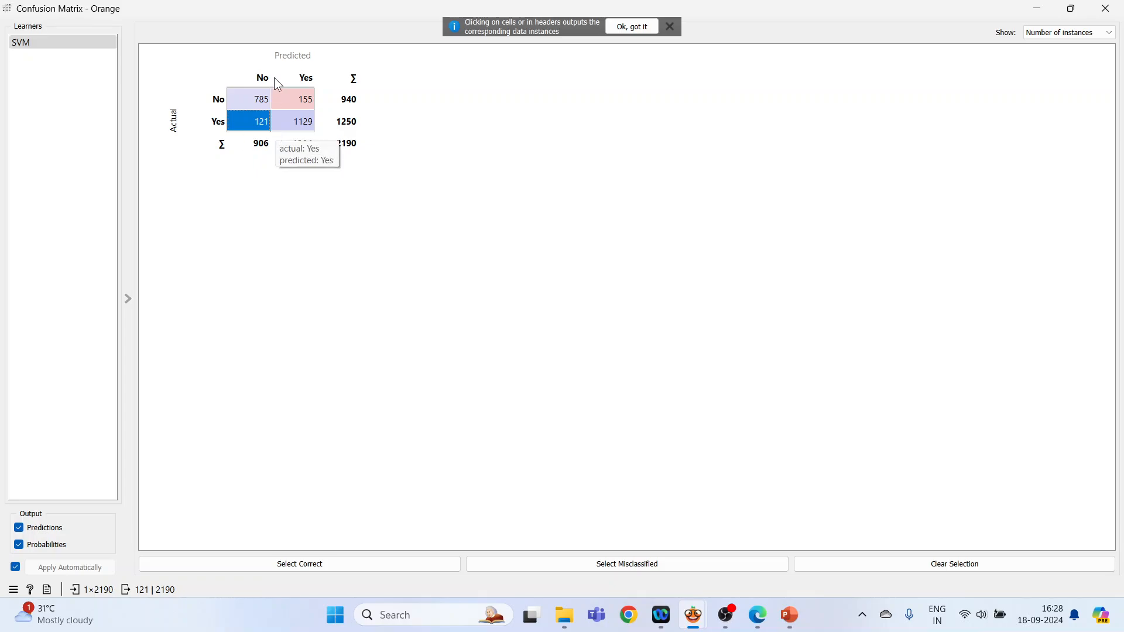
left_click(309, 101)
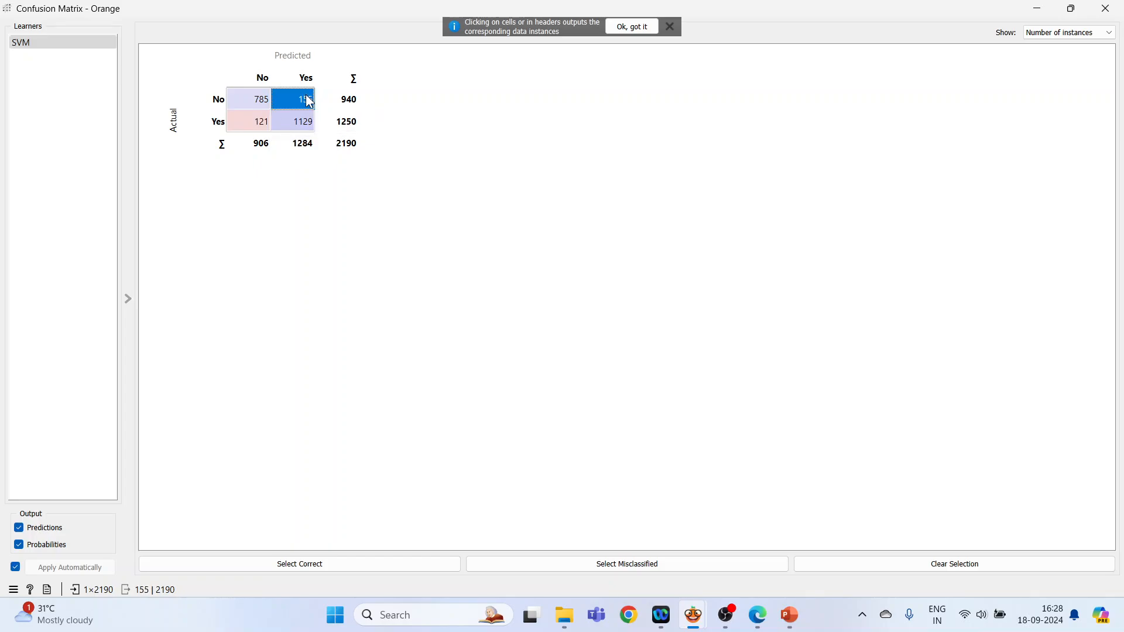
left_click(253, 120)
left_click(309, 104)
left_click(260, 104)
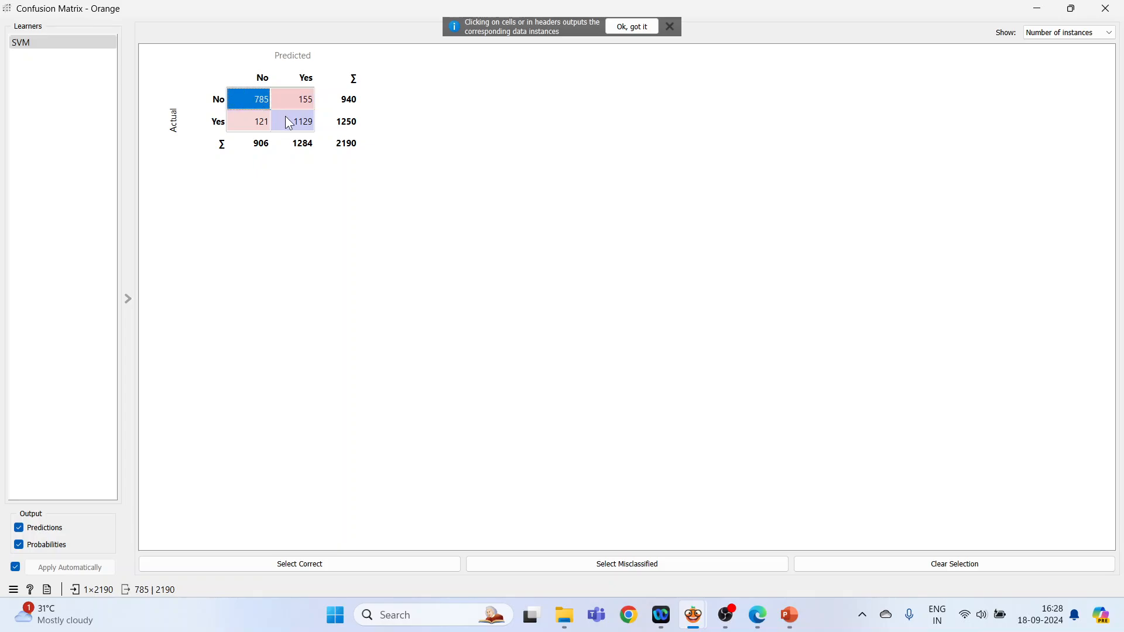
left_click(300, 122)
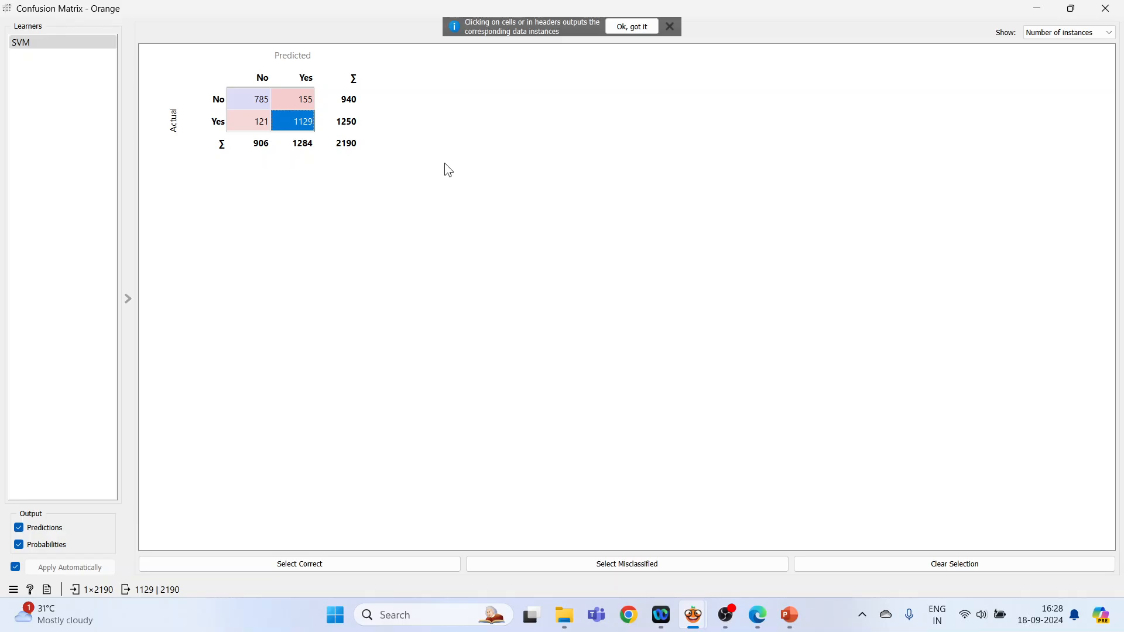
left_click(1105, 8)
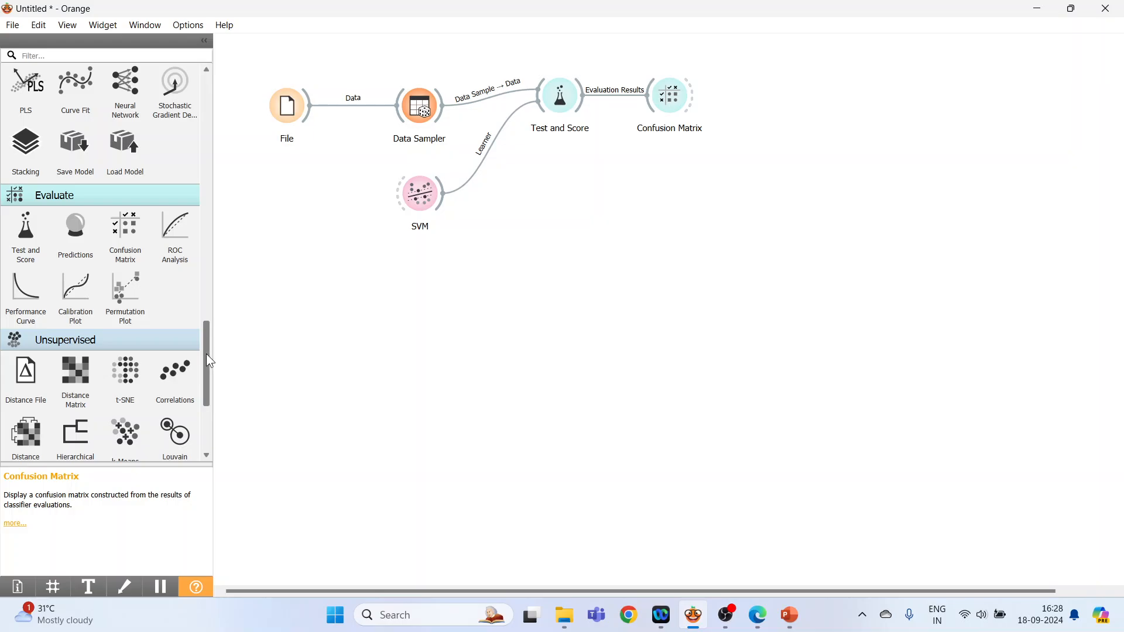
Step: Add an ROC Analysis widget below the Confusion Matrix and connect Test and Score to it
left_click(175, 233)
left_click_drag(782, 112, 678, 194)
left_click_drag(582, 100, 678, 185)
Step: Examine the SVM's ROC curve and its thresholds with Yes as the target class
double_click(676, 183)
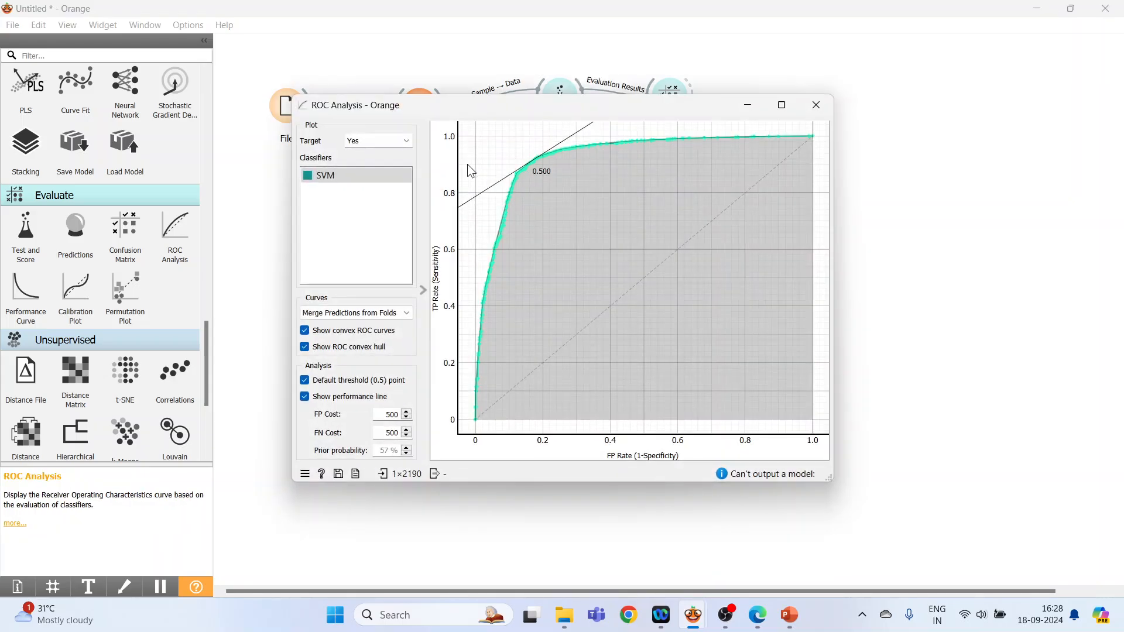
left_click(409, 139)
left_click(387, 164)
mouse_move(479, 146)
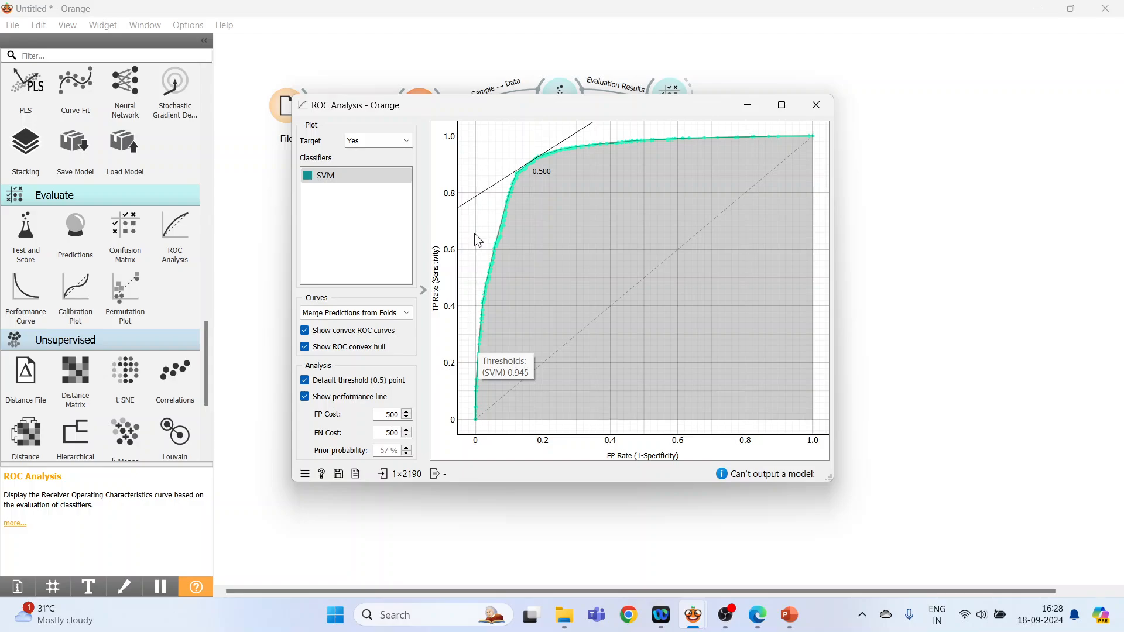
Step: Add a Performance Curve widget below ROC Analysis and connect Test and Score to it
mouse_move(578, 145)
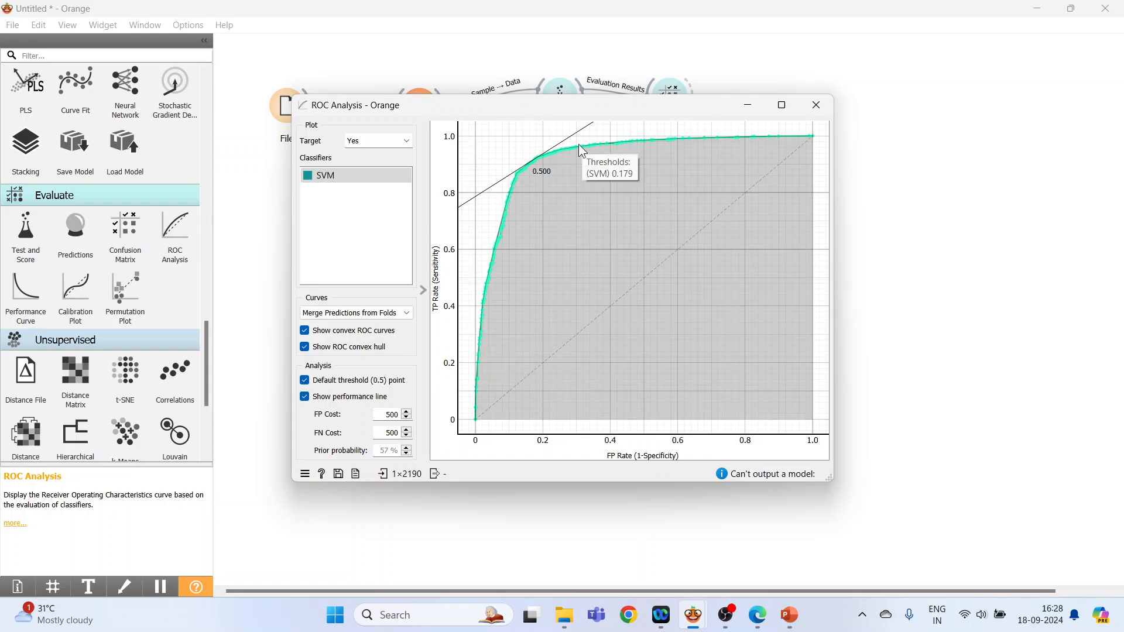
left_click(817, 106)
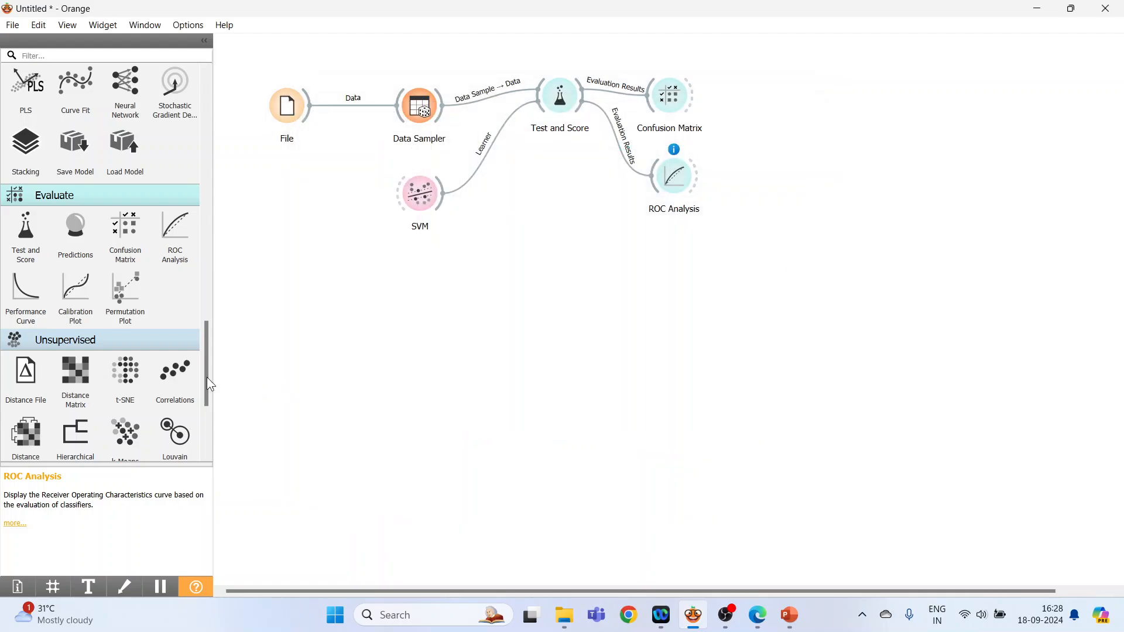
left_click_drag(34, 313, 698, 273)
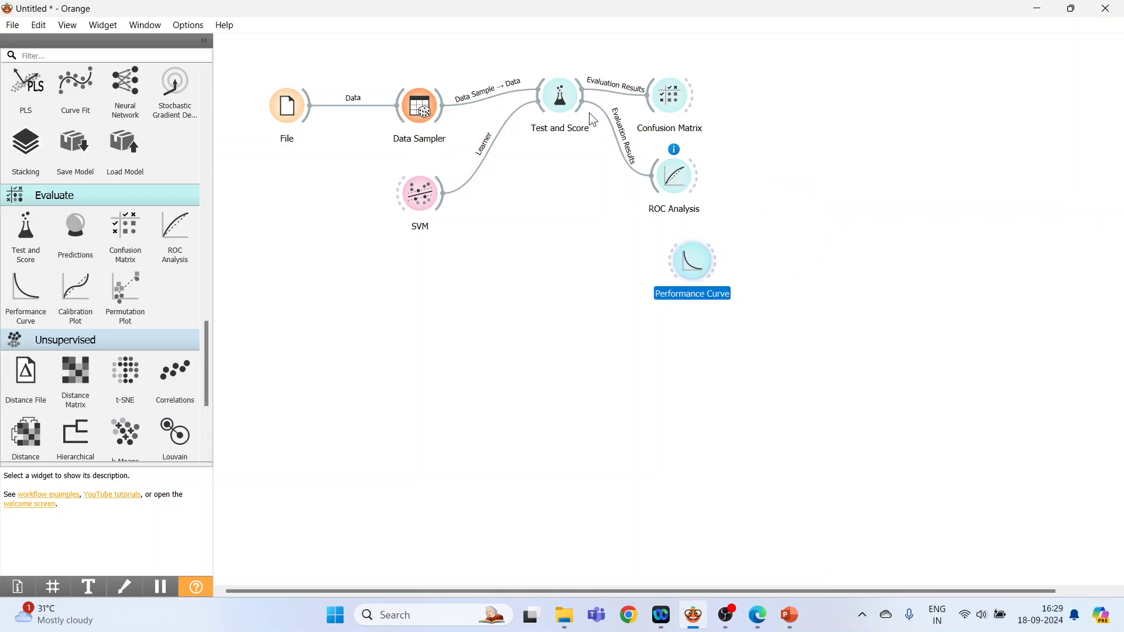
left_click_drag(579, 110, 692, 265)
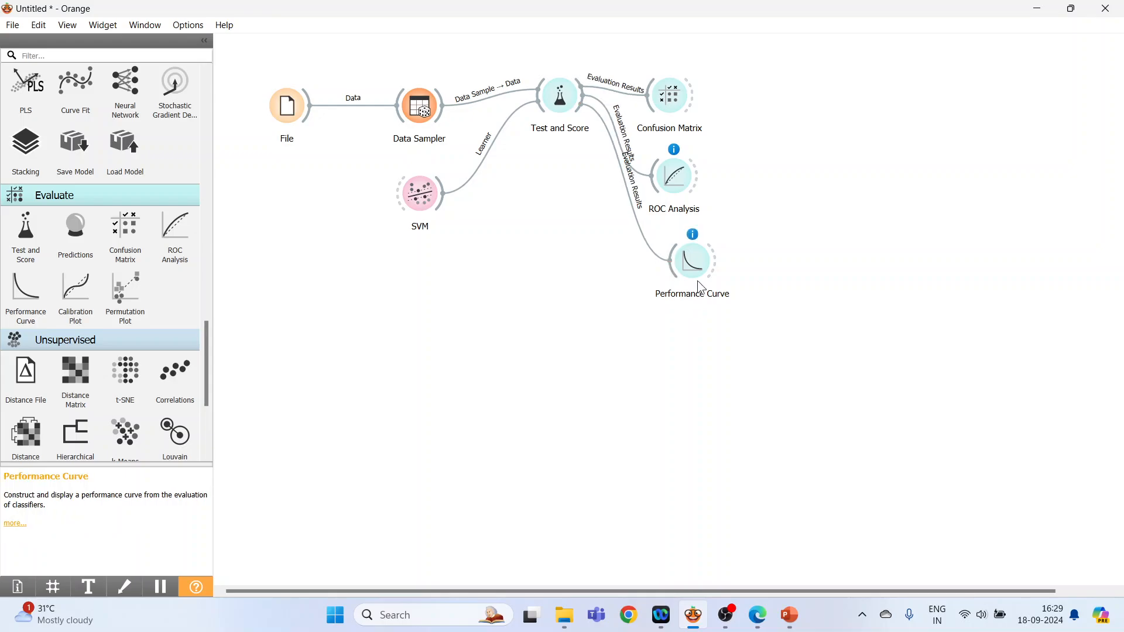
Step: Examine the SVM's Lift Curve, Cumulative Gains and Precision Recall curves with Yes as the target class
double_click(695, 271)
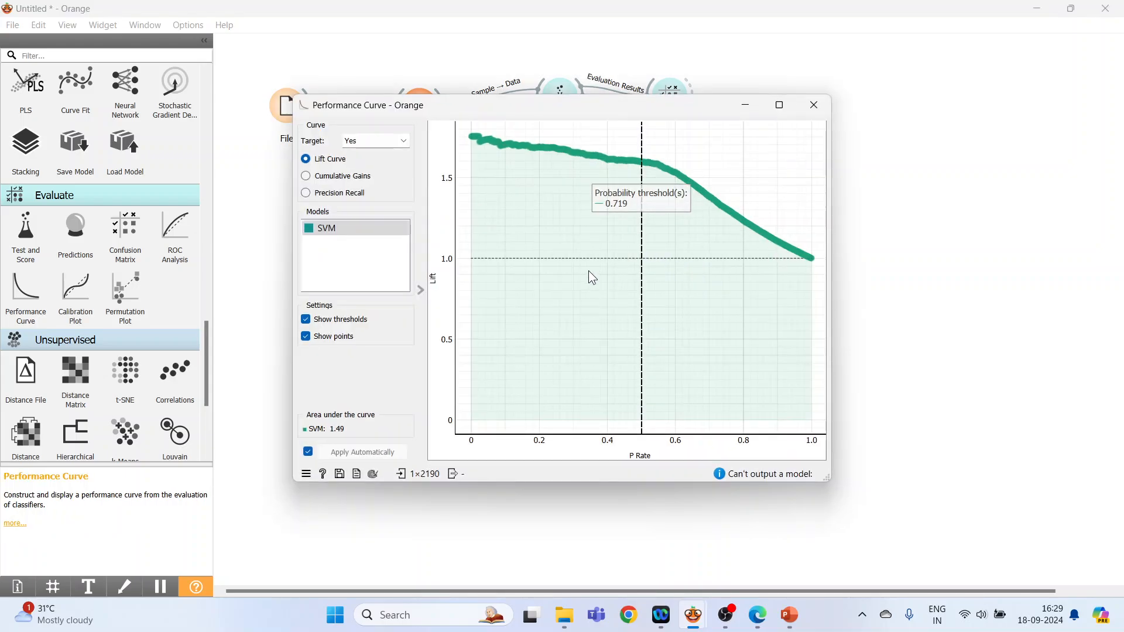
left_click(405, 141)
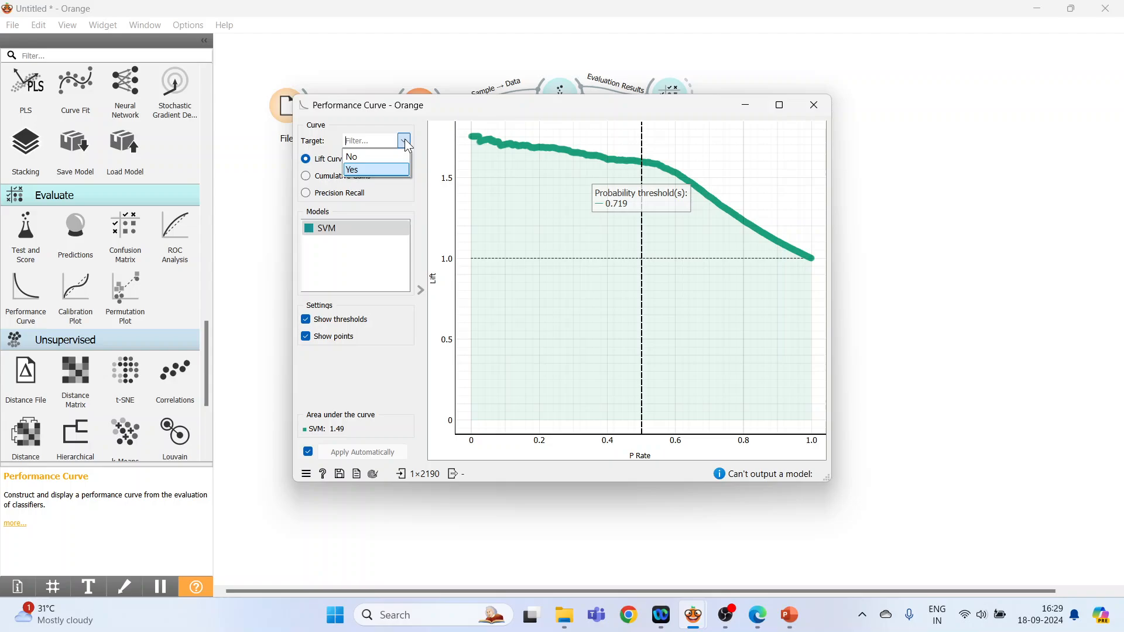
left_click(381, 168)
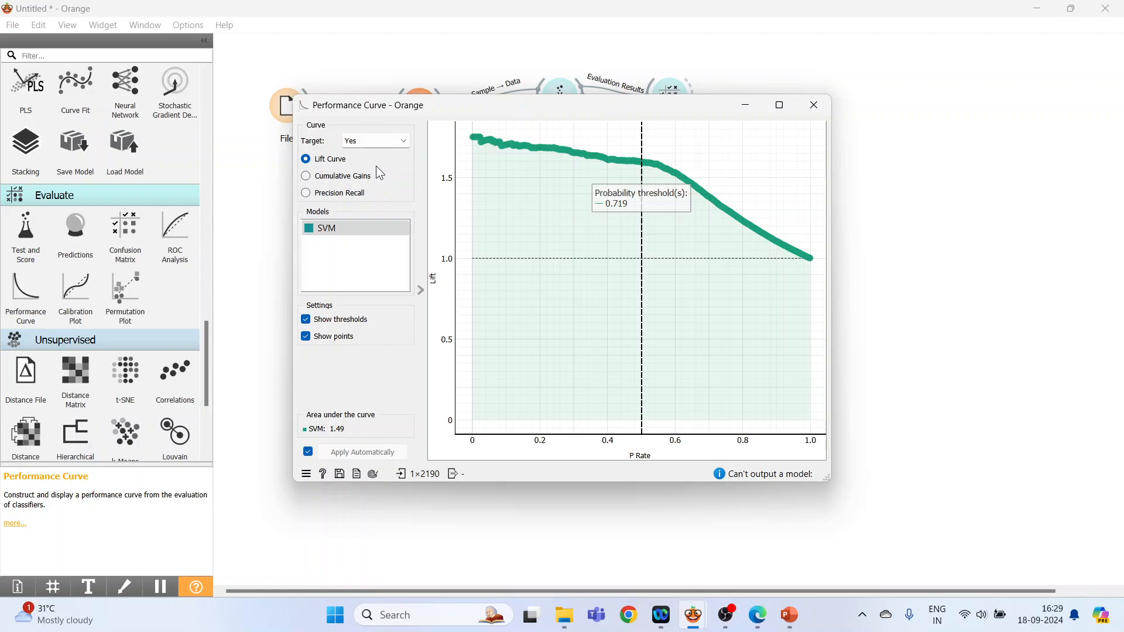
left_click(311, 176)
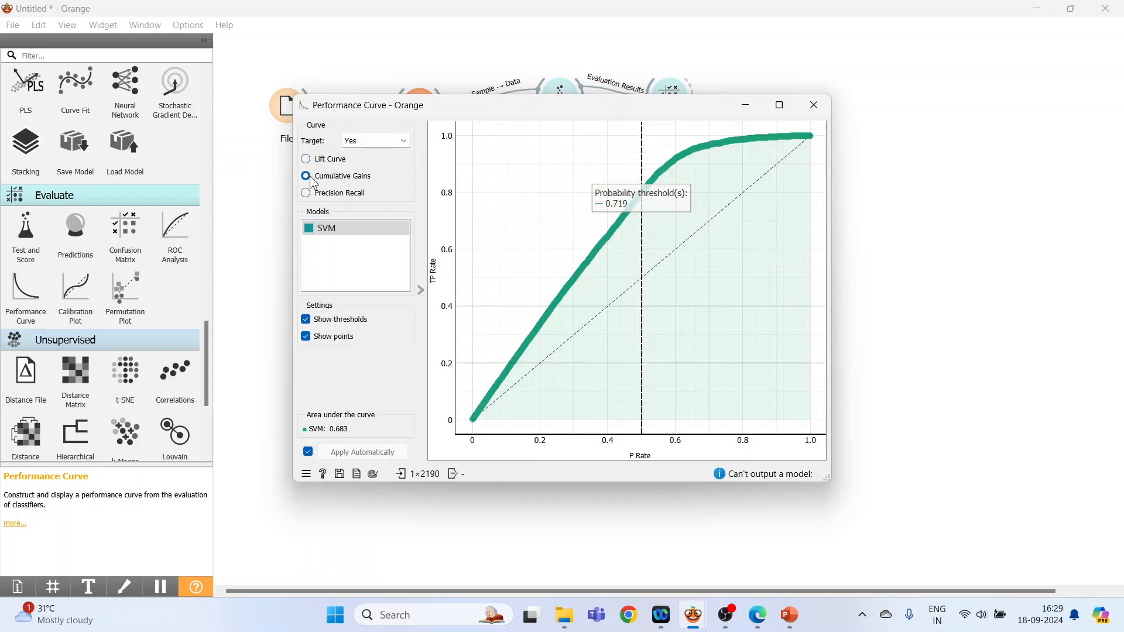
left_click(305, 195)
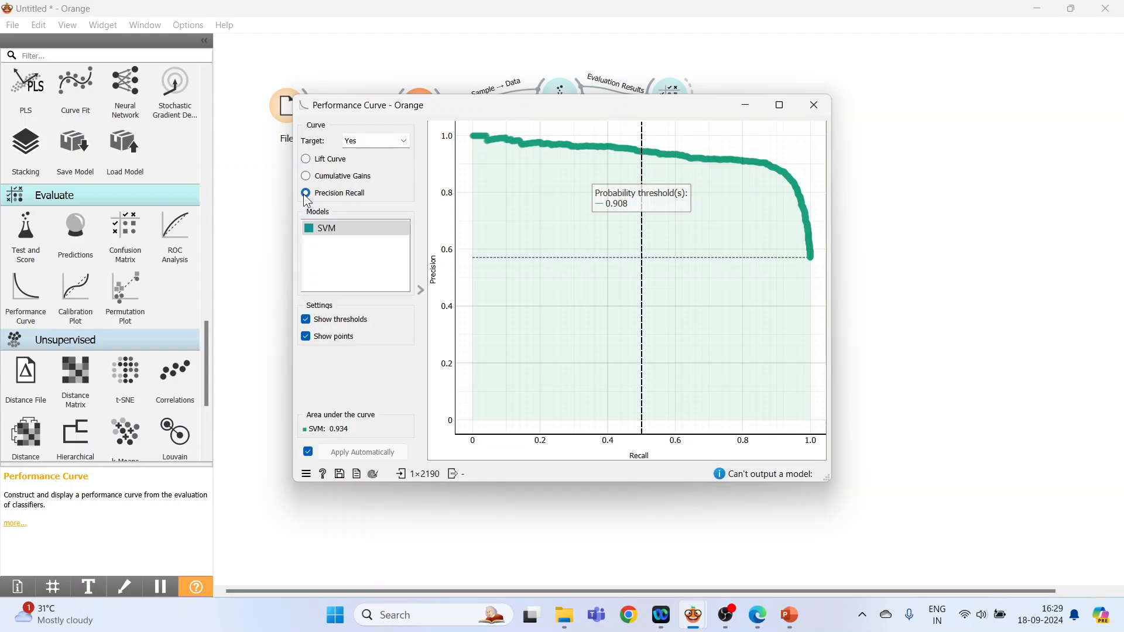
left_click(306, 159)
left_click(813, 105)
Step: Spread out the workflow by moving the three evaluation widgets and Test and Score further right and raising File and Data Sampler
left_click_drag(673, 103, 902, 91)
left_click_drag(674, 176, 907, 164)
left_click_drag(693, 260, 911, 258)
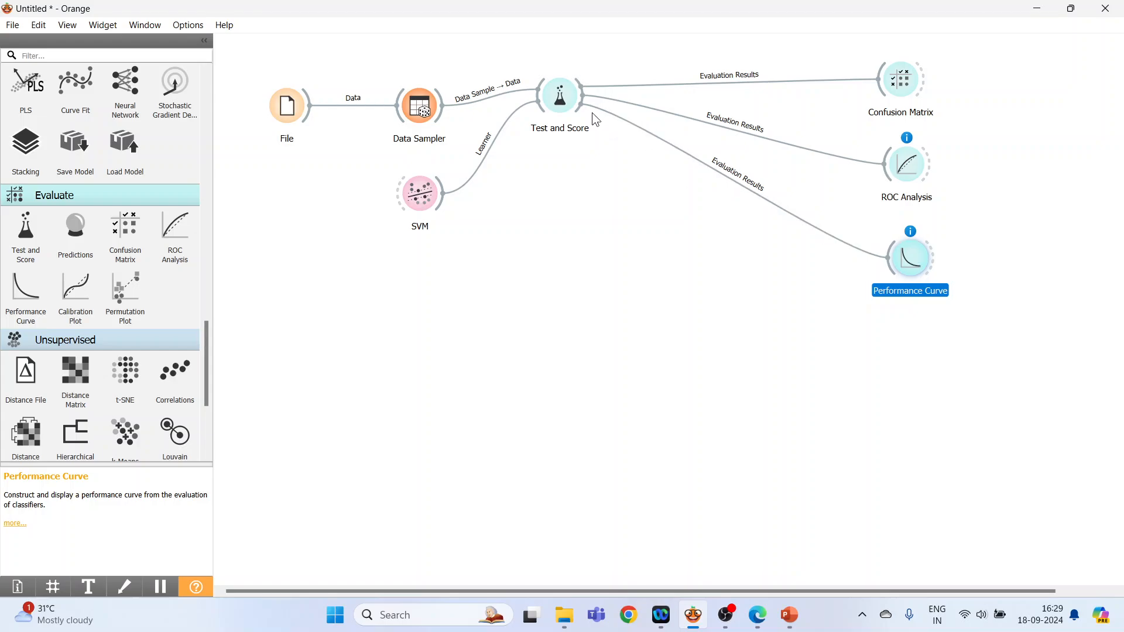
left_click_drag(567, 104, 647, 97)
left_click_drag(303, 111, 293, 95)
left_click_drag(420, 106, 421, 86)
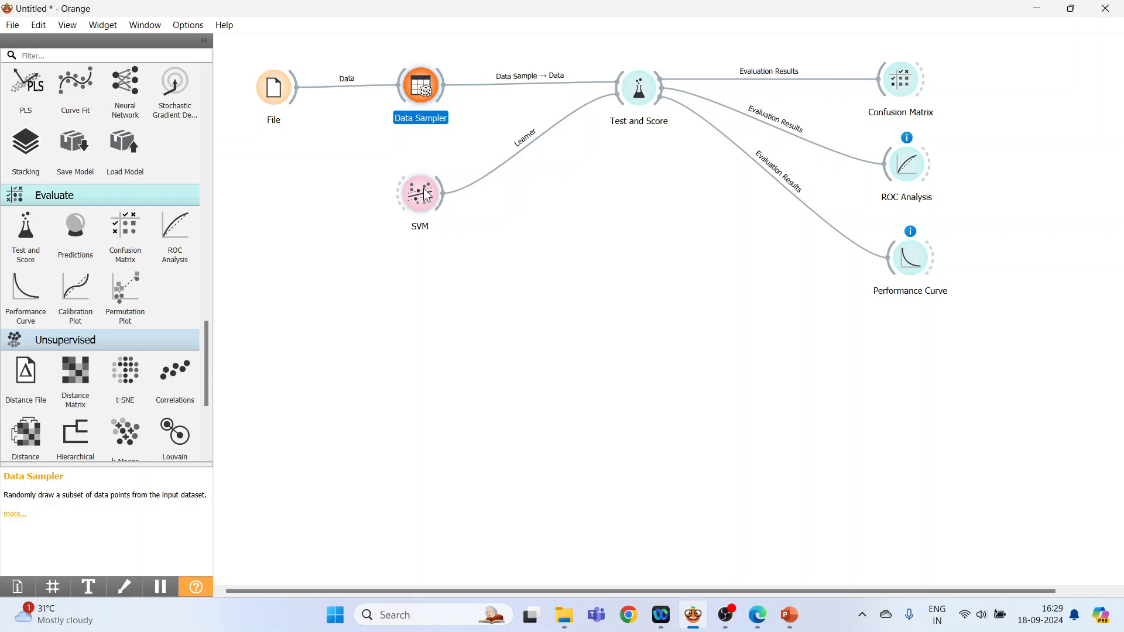
Step: Move SVM to the right and Data Sampler down beside it, and place a new Predictions widget below SVM
left_click_drag(426, 195, 558, 220)
left_click_drag(423, 99, 425, 235)
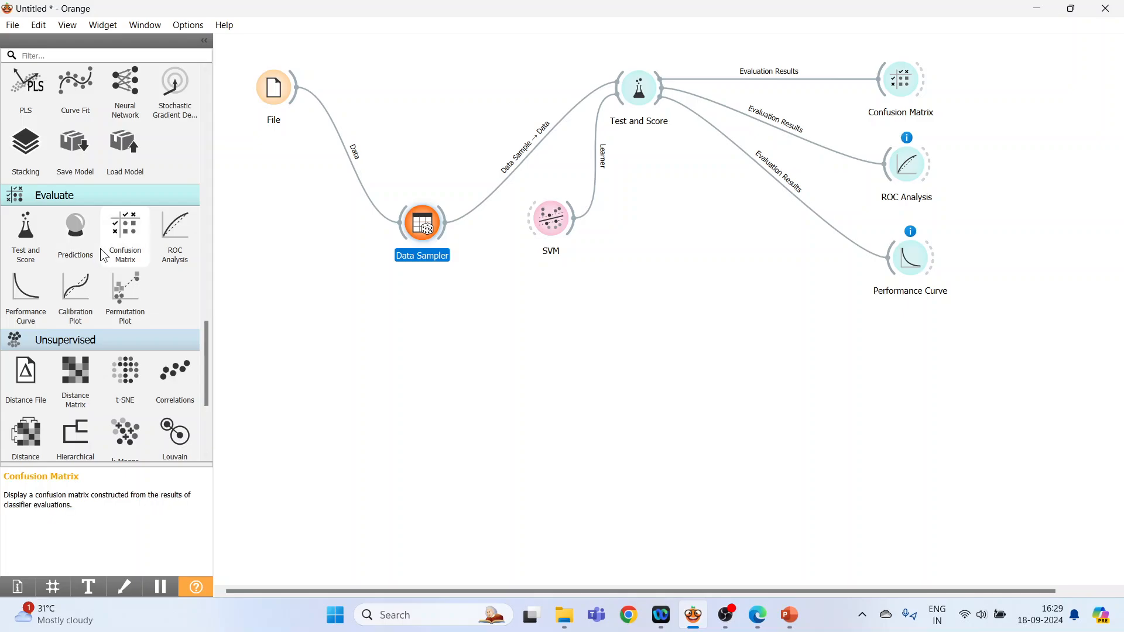
left_click(79, 239)
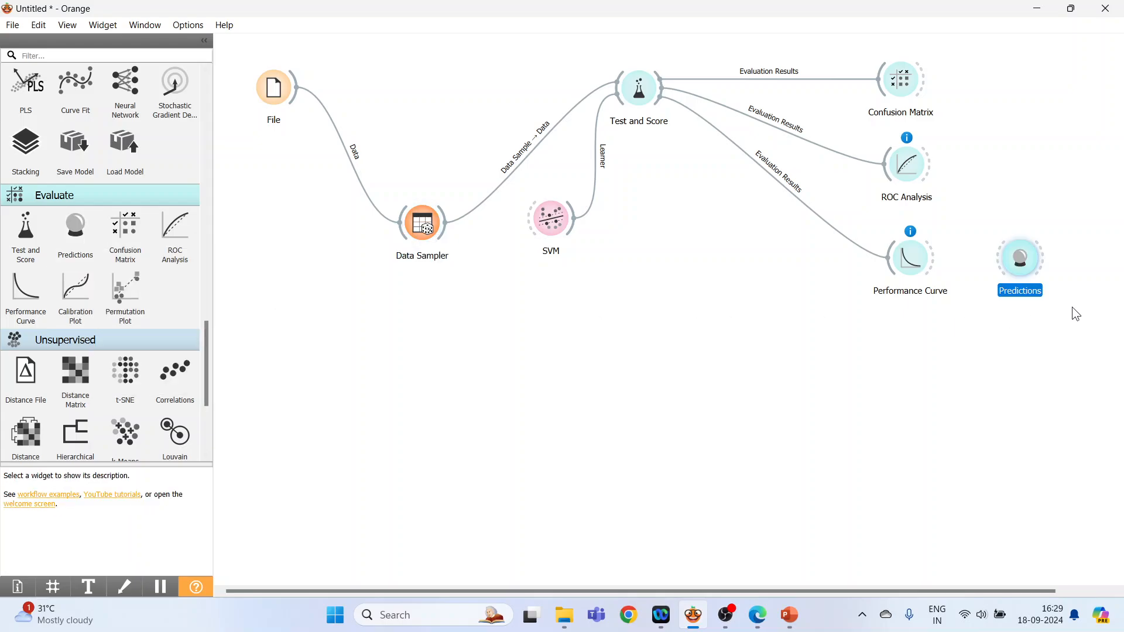
left_click_drag(1026, 272, 655, 346)
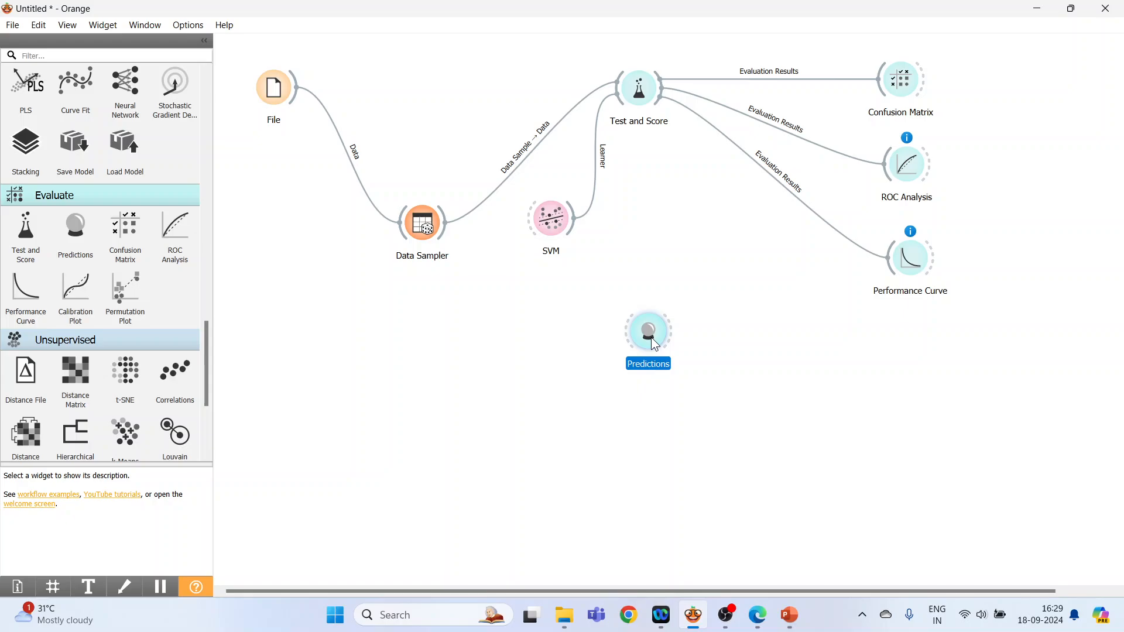
Step: Check the Data Sampler's sampling settings and connect both Data Sampler and SVM to Predictions
double_click(426, 230)
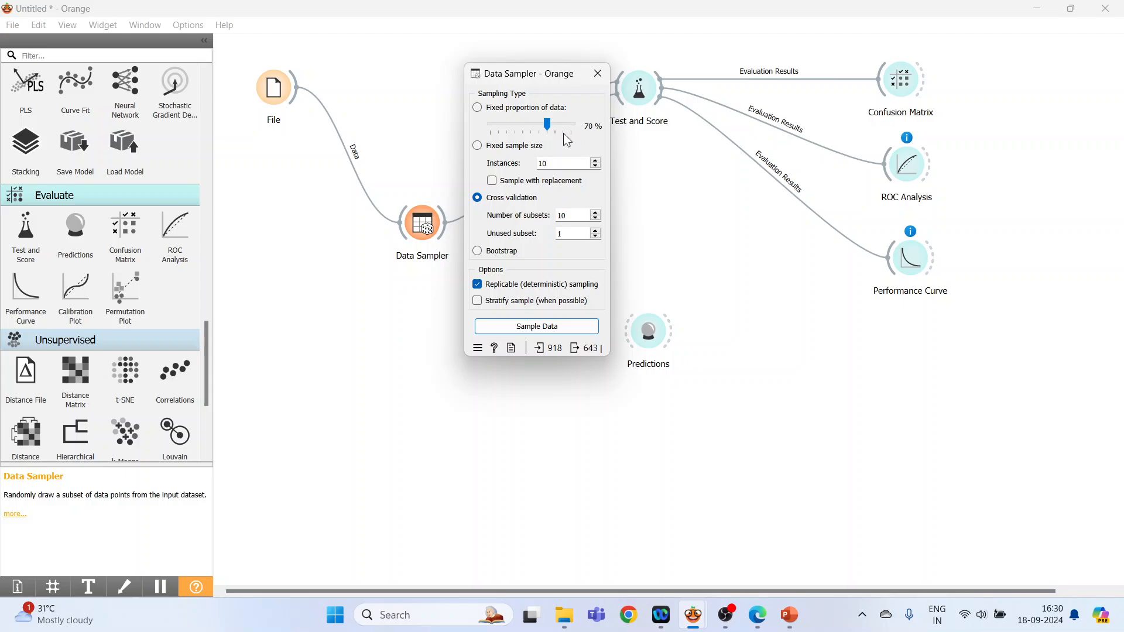
left_click(598, 73)
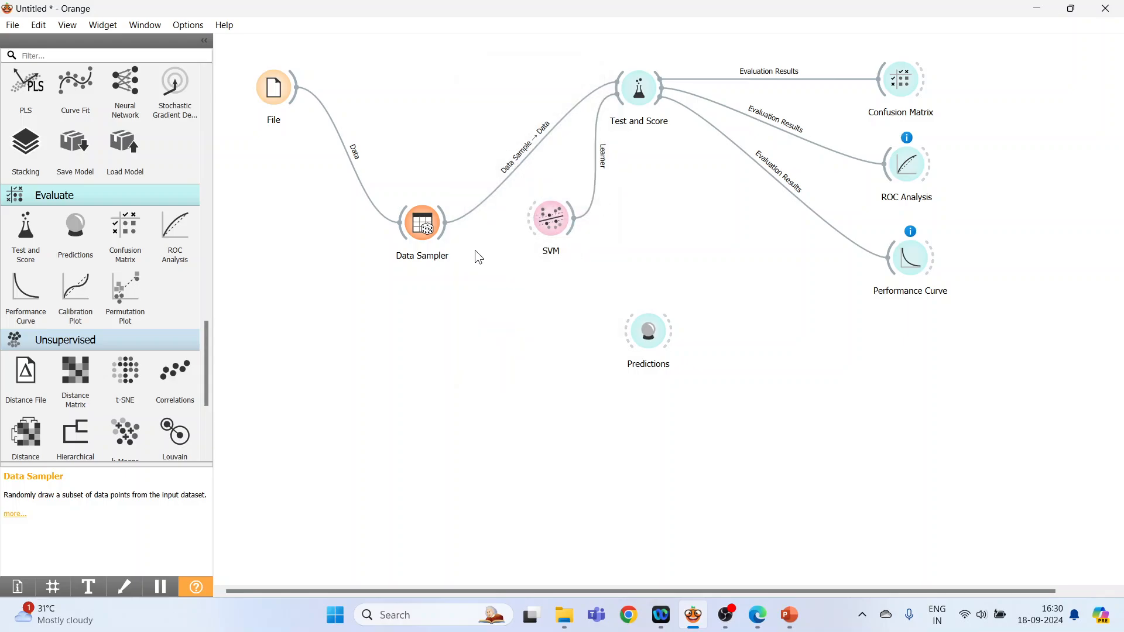
left_click_drag(442, 237, 624, 351)
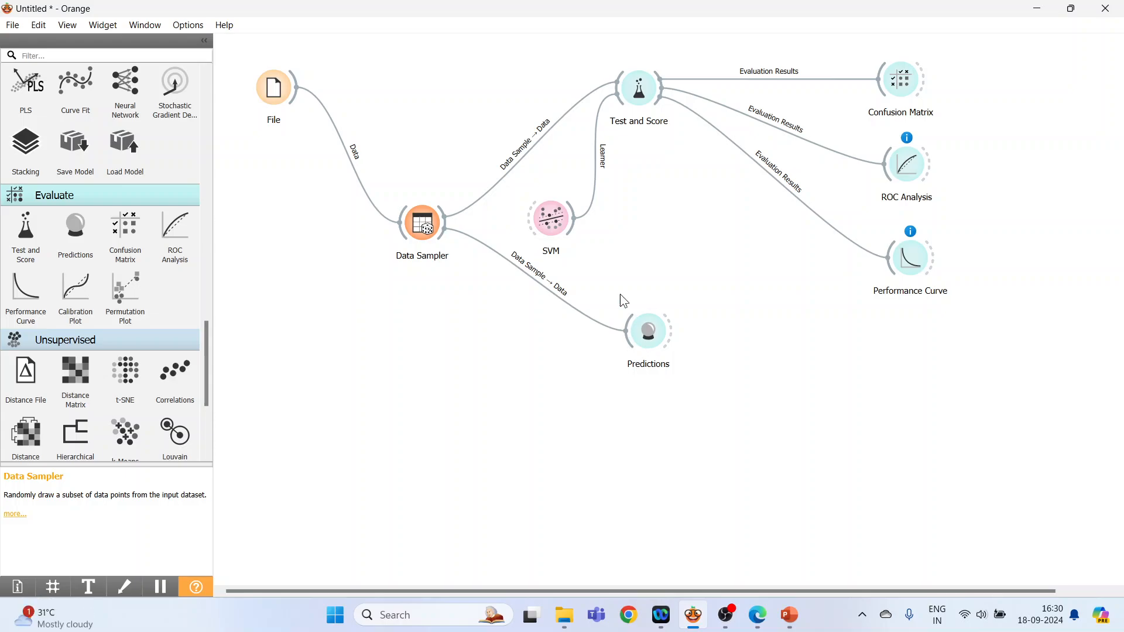
left_click_drag(581, 236, 648, 334)
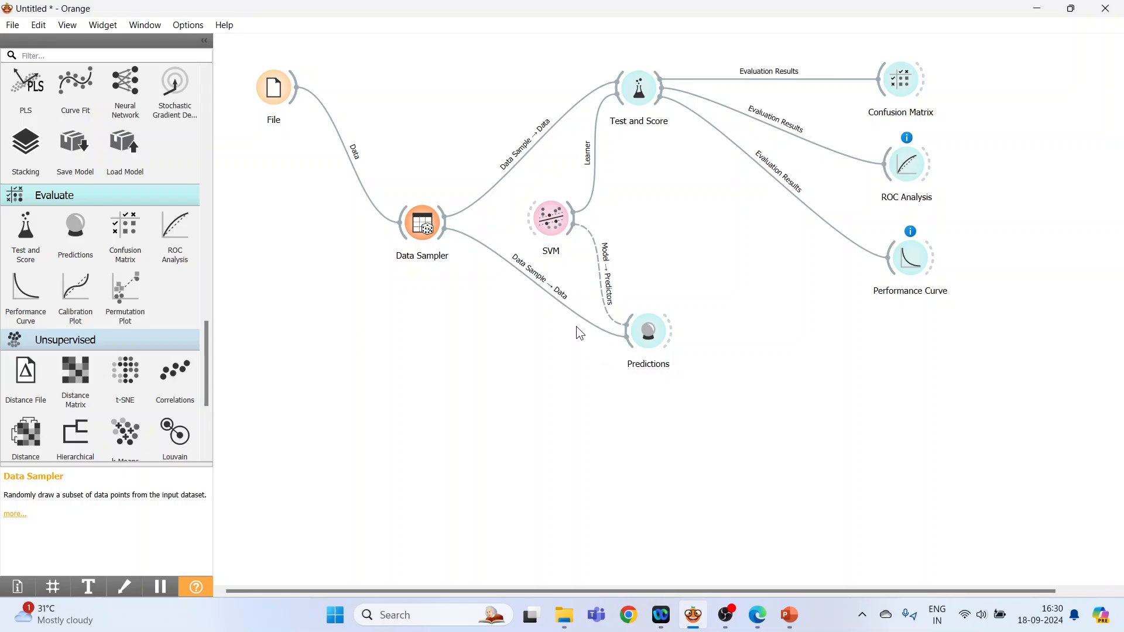
Step: Edit the link from Data Sampler to Predictions so that Remaining Data feeds the Data input
double_click(564, 297)
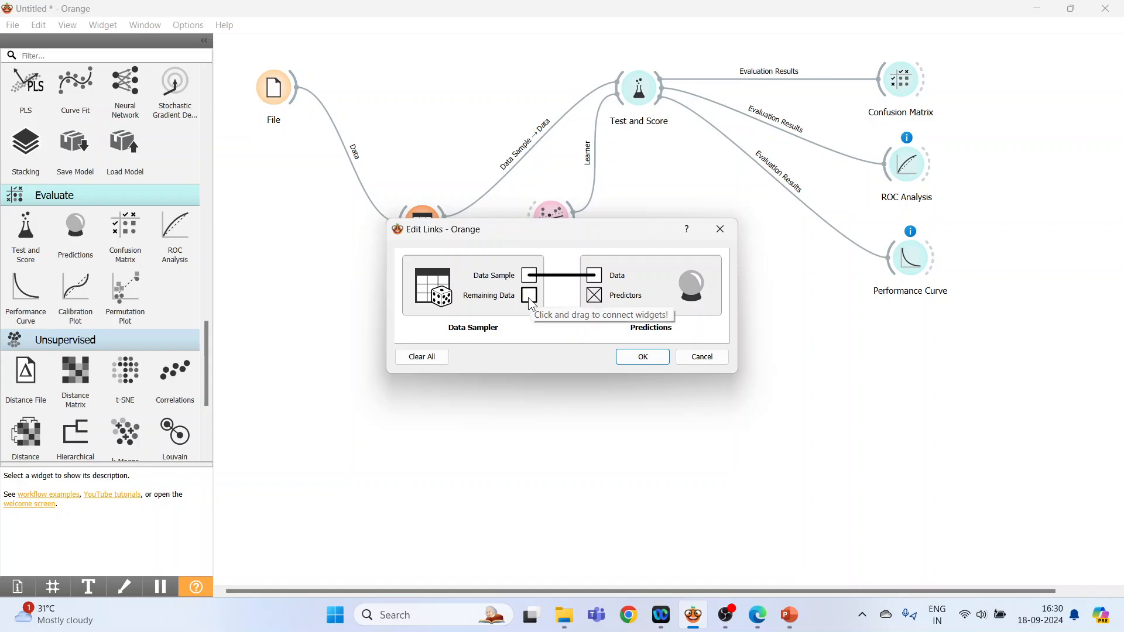
left_click_drag(529, 296, 594, 276)
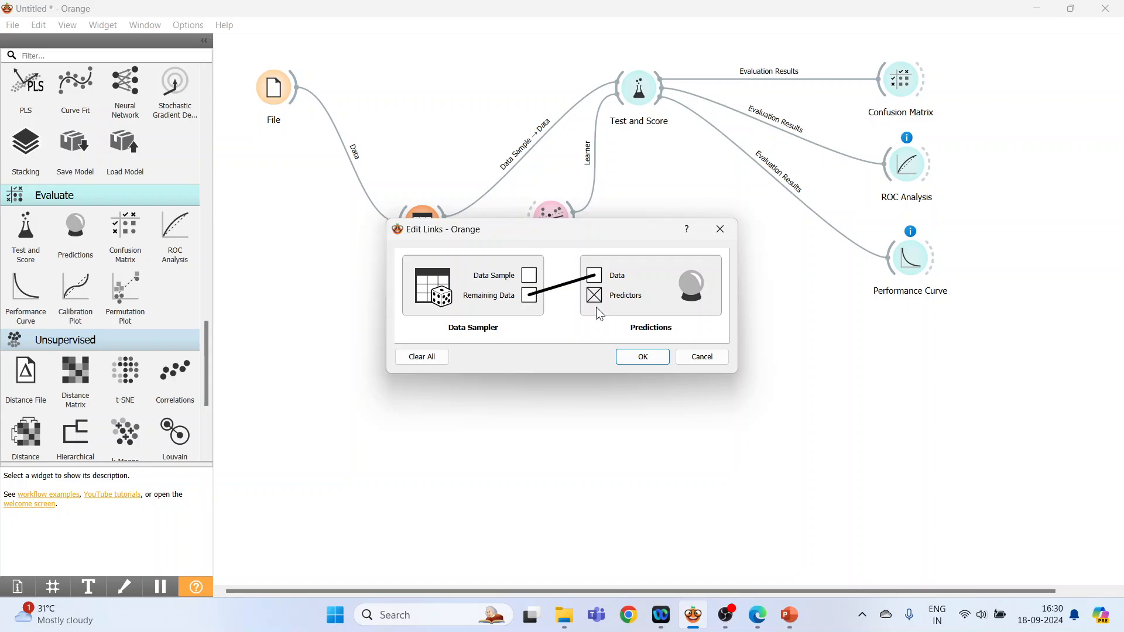
left_click(642, 358)
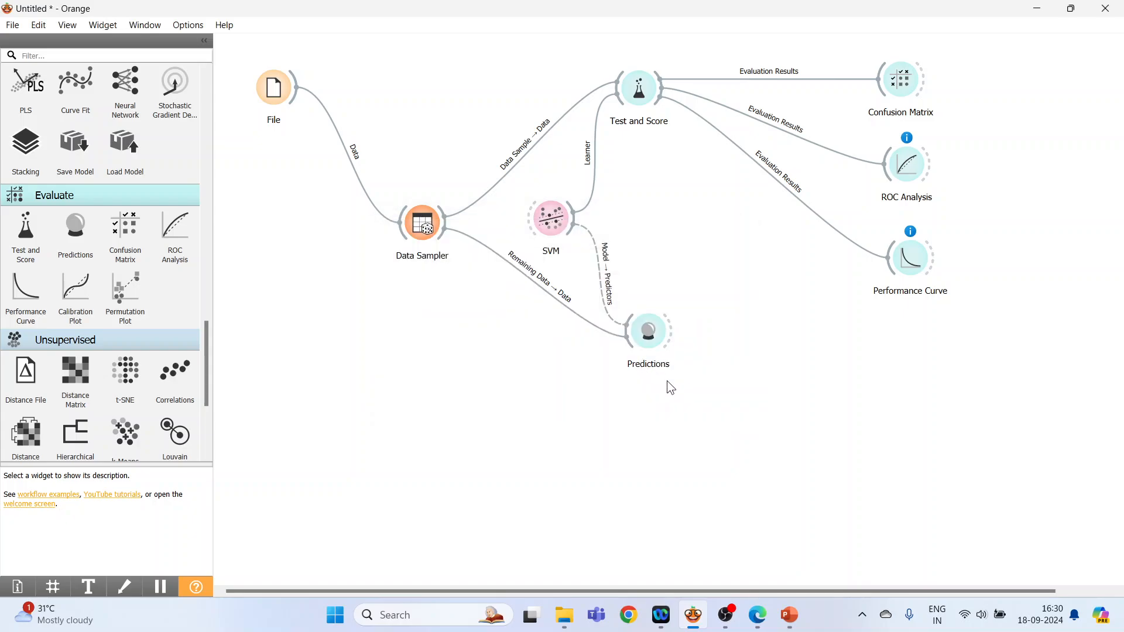
Step: Examine the Predictions table and the options for which class probabilities are shown
left_click(650, 336)
double_click(650, 336)
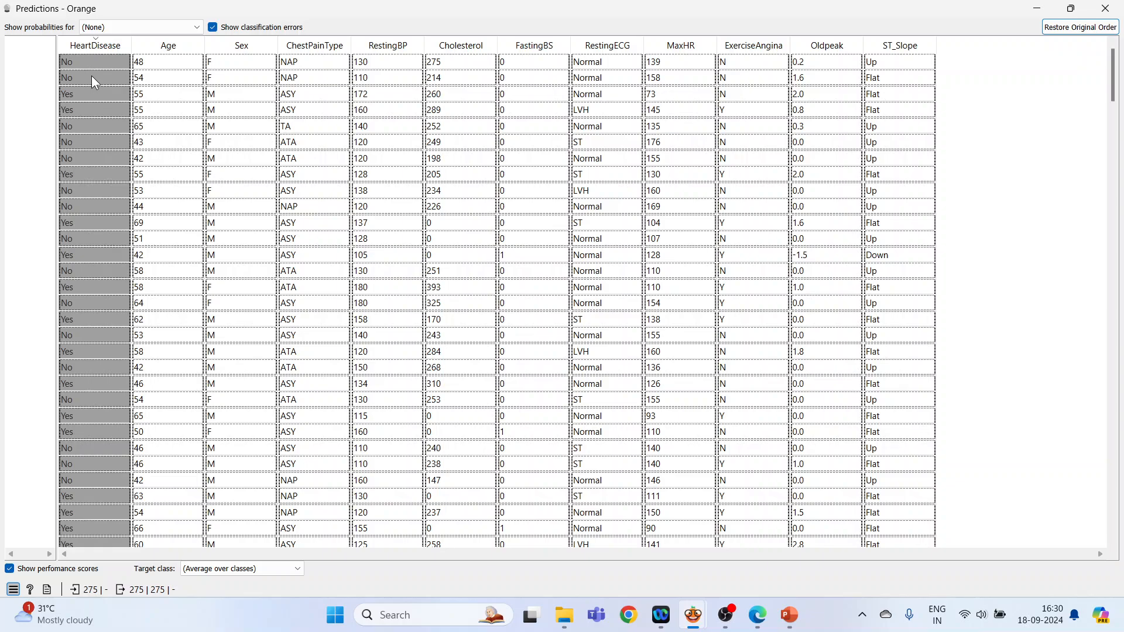
left_click(197, 28)
left_click(198, 32)
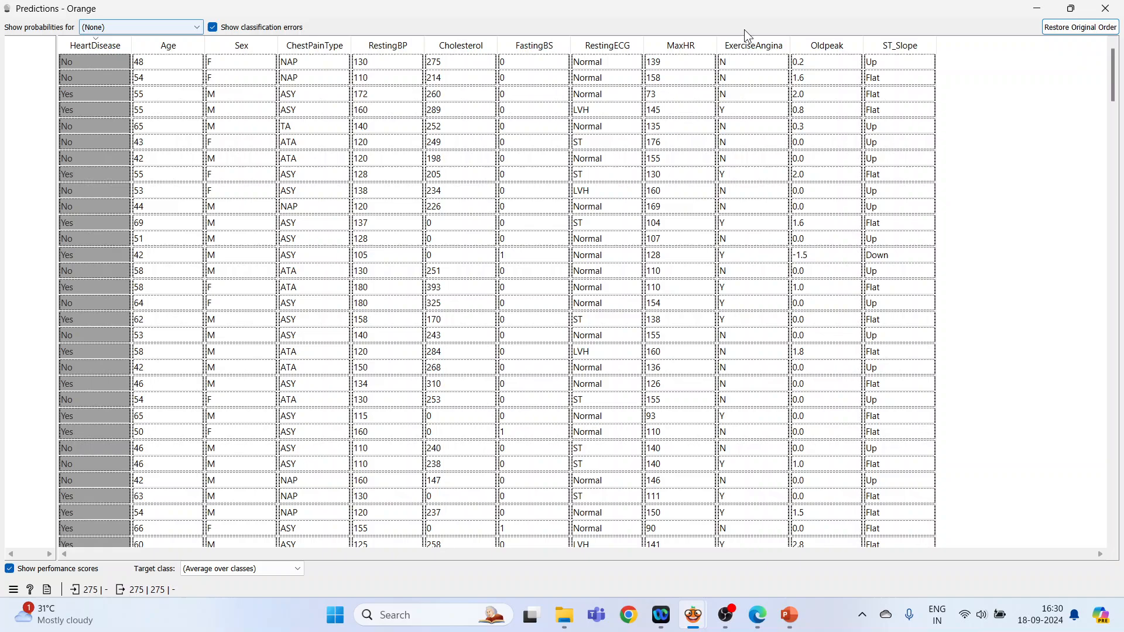
left_click(1106, 9)
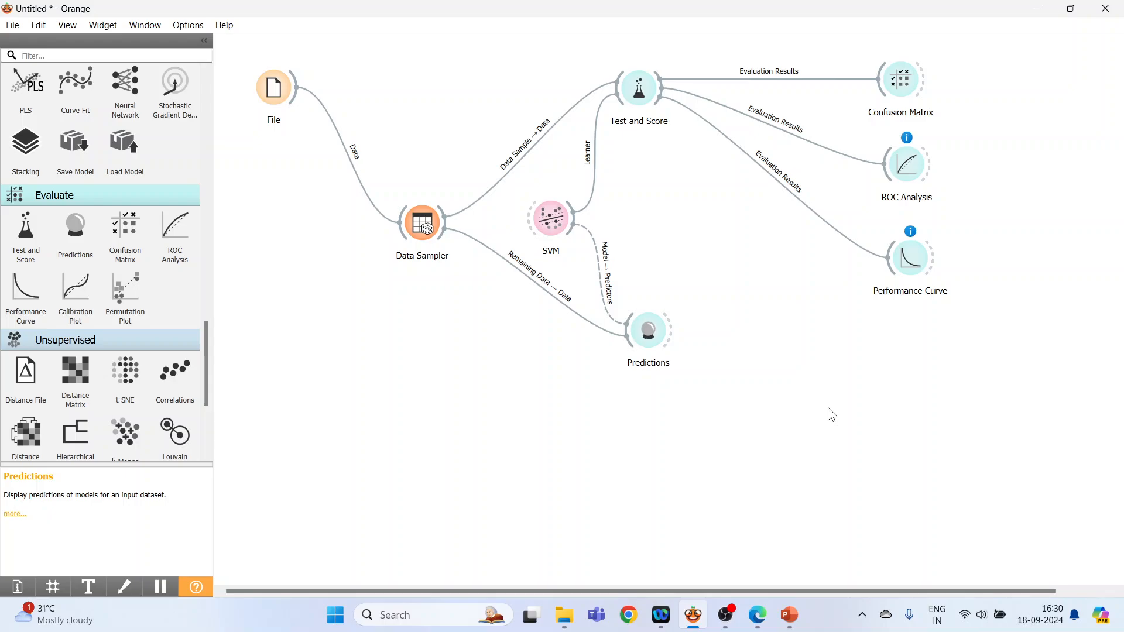
Step: Delete the link from Data Sampler to Predictions and rearrange the widgets, with SVM directly below Data Sampler and Predictions further down
left_click(552, 297)
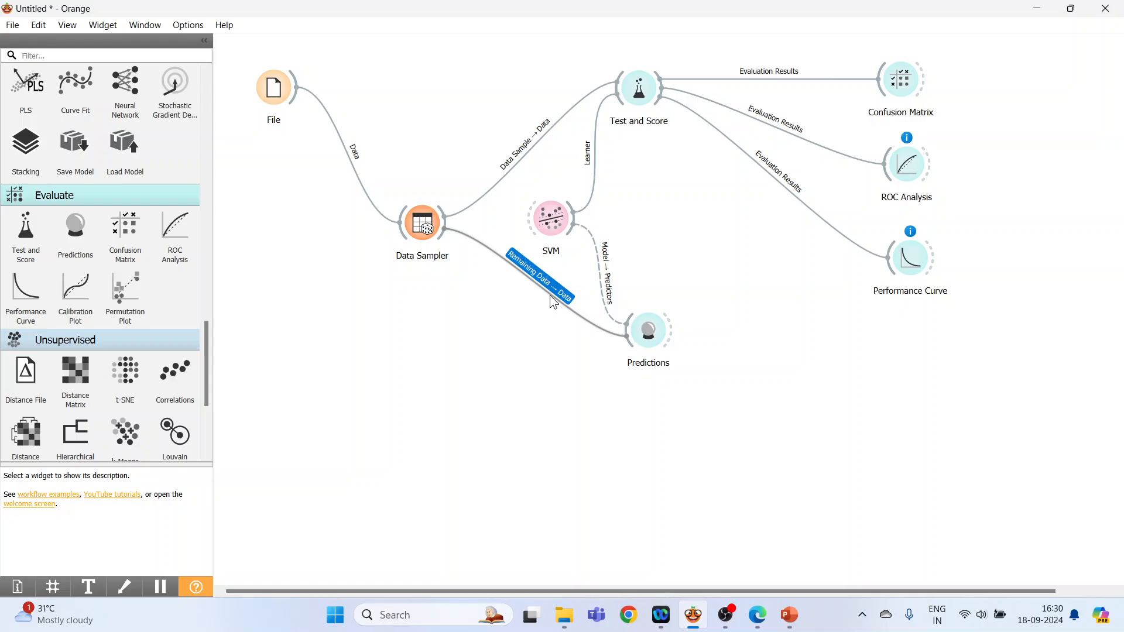
key("Delete")
left_click_drag(427, 229, 453, 98)
left_click(548, 226)
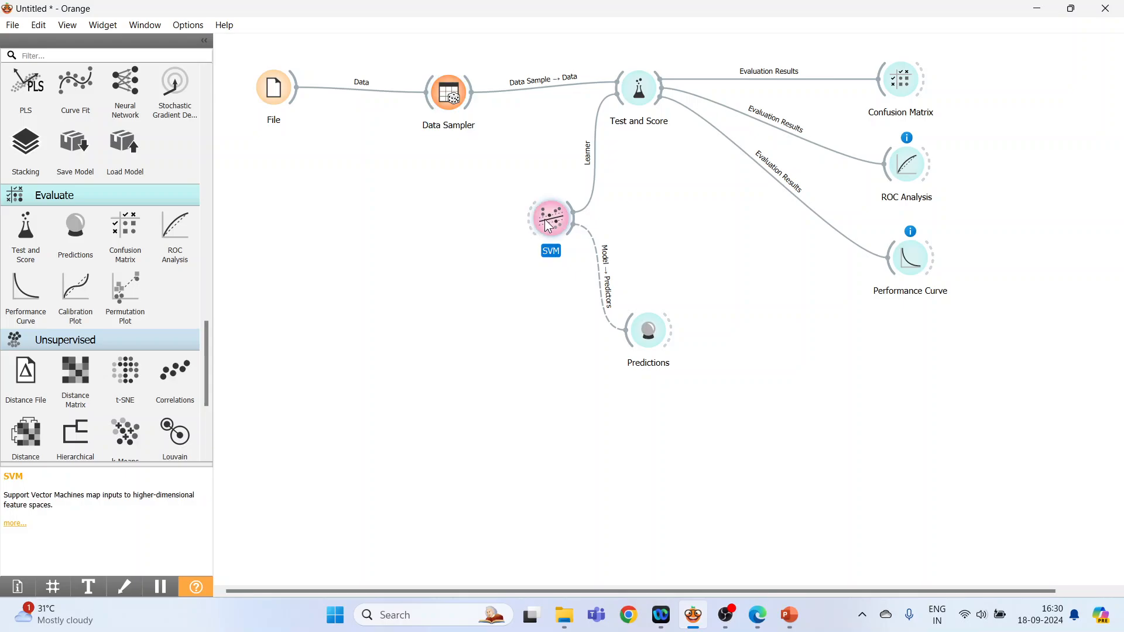
left_click_drag(549, 226, 453, 214)
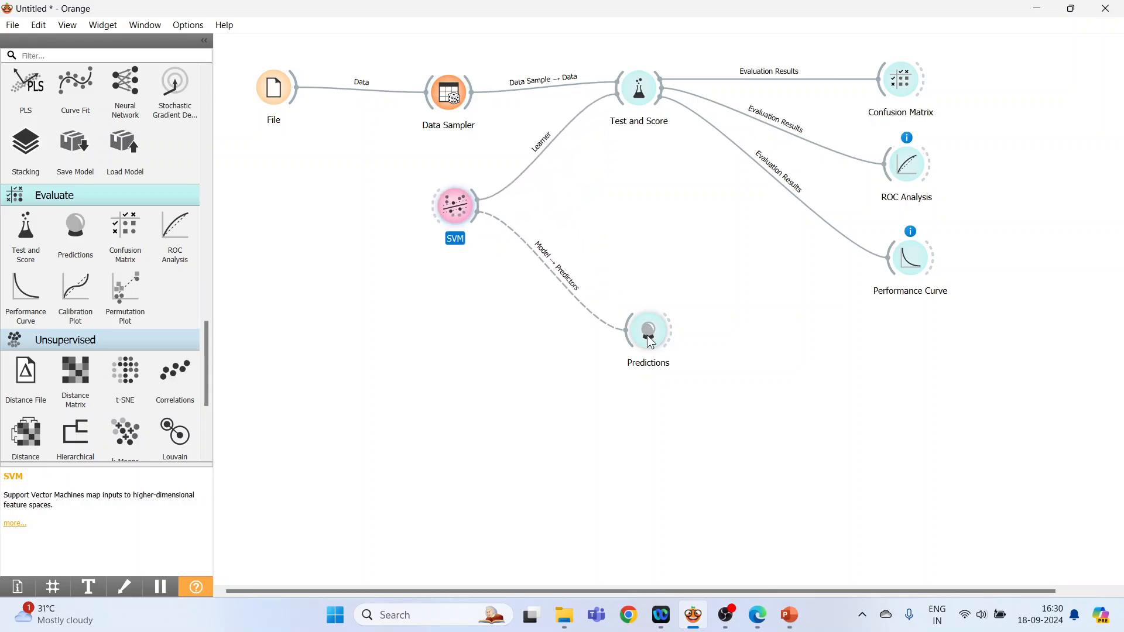
left_click_drag(652, 343, 782, 443)
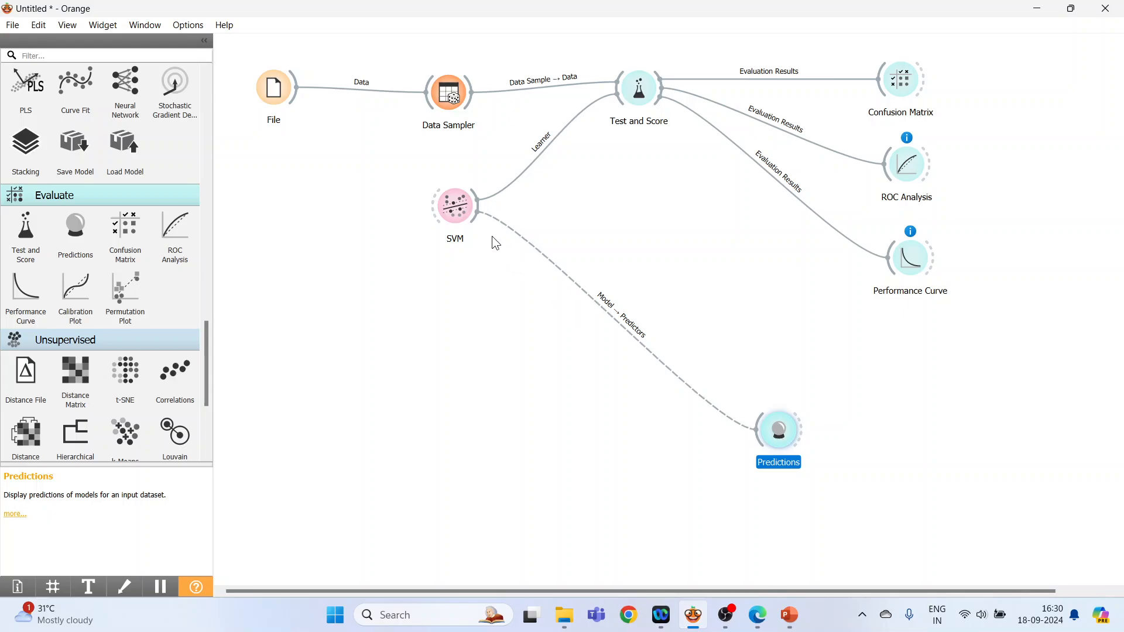
left_click_drag(456, 206, 455, 166)
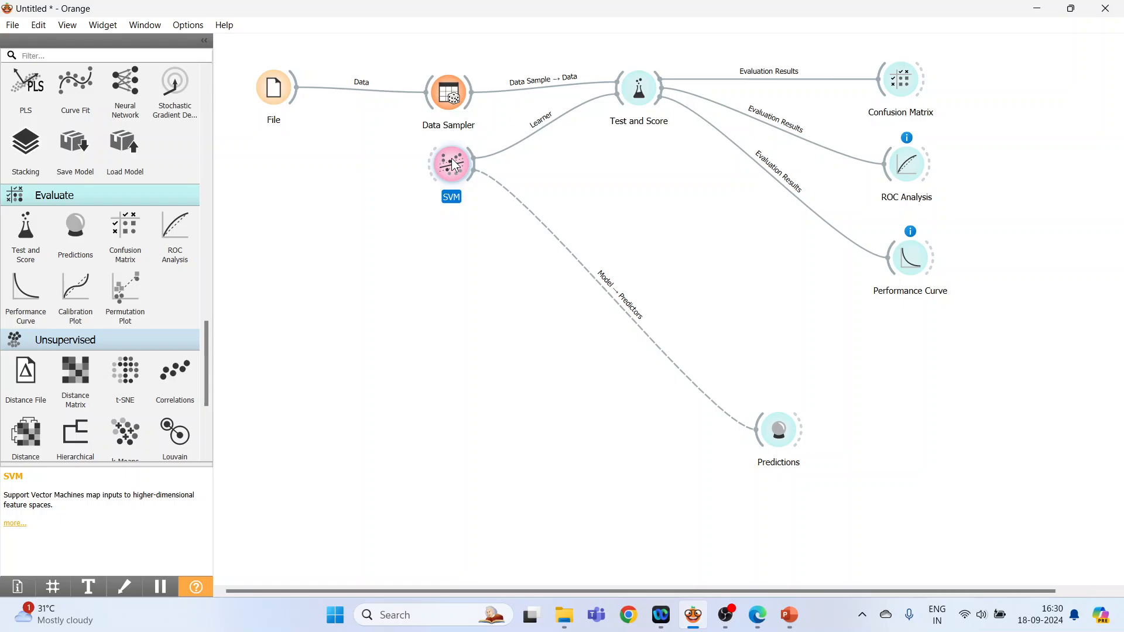
Step: Add Logistic Regression and Random Forest models below SVM and connect both to Test and Score as learners
left_click_drag(205, 352, 203, 293)
left_click(76, 302)
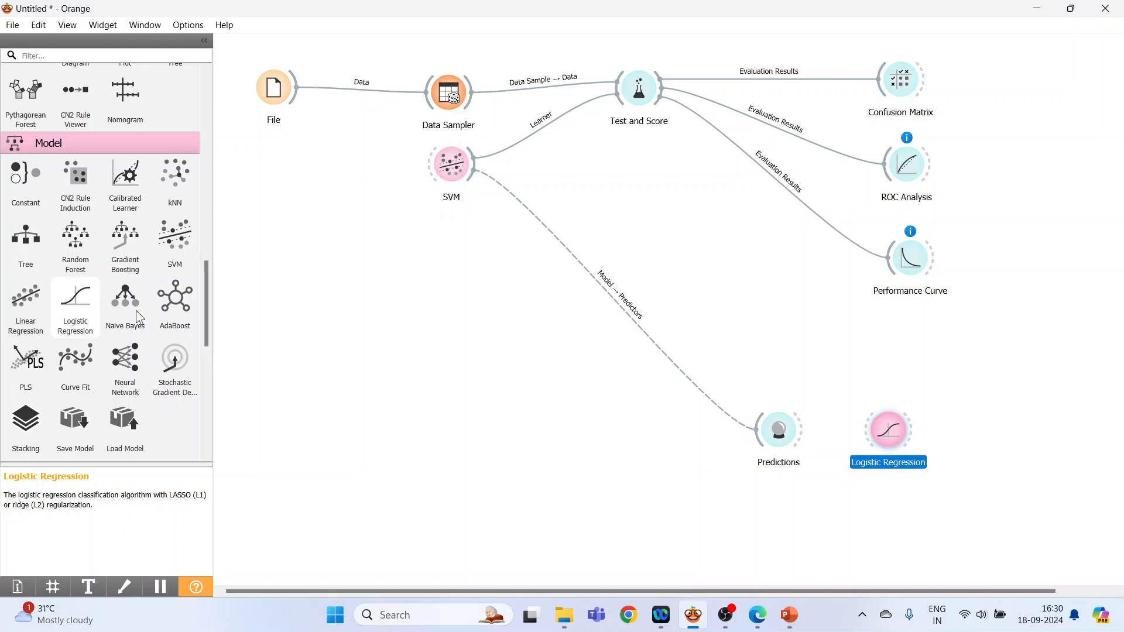
left_click_drag(896, 444, 461, 249)
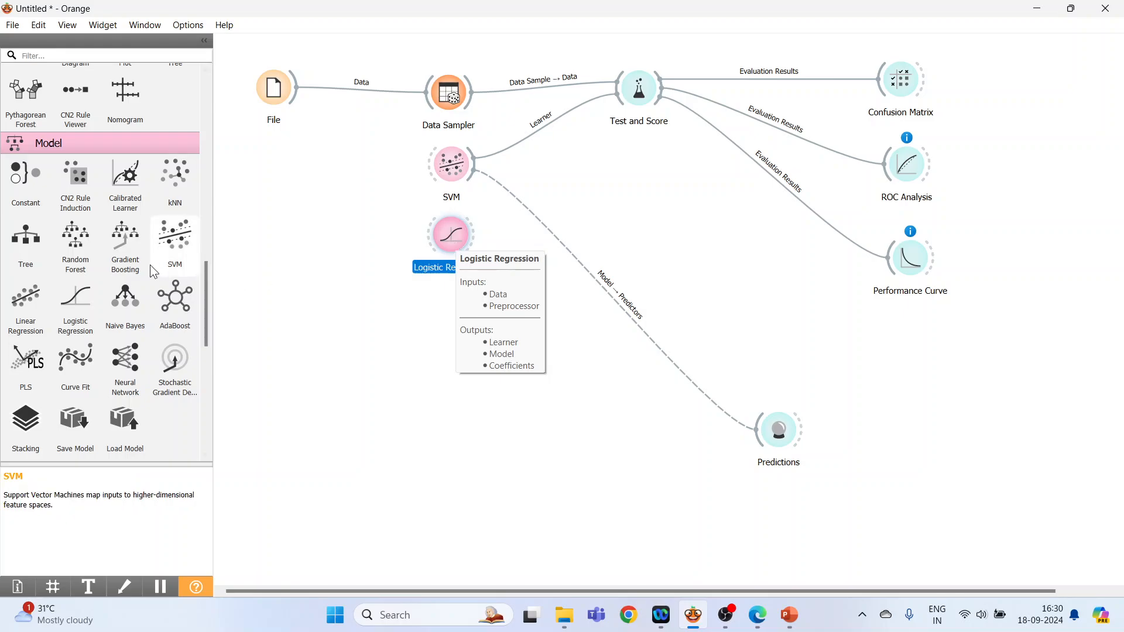
left_click(76, 241)
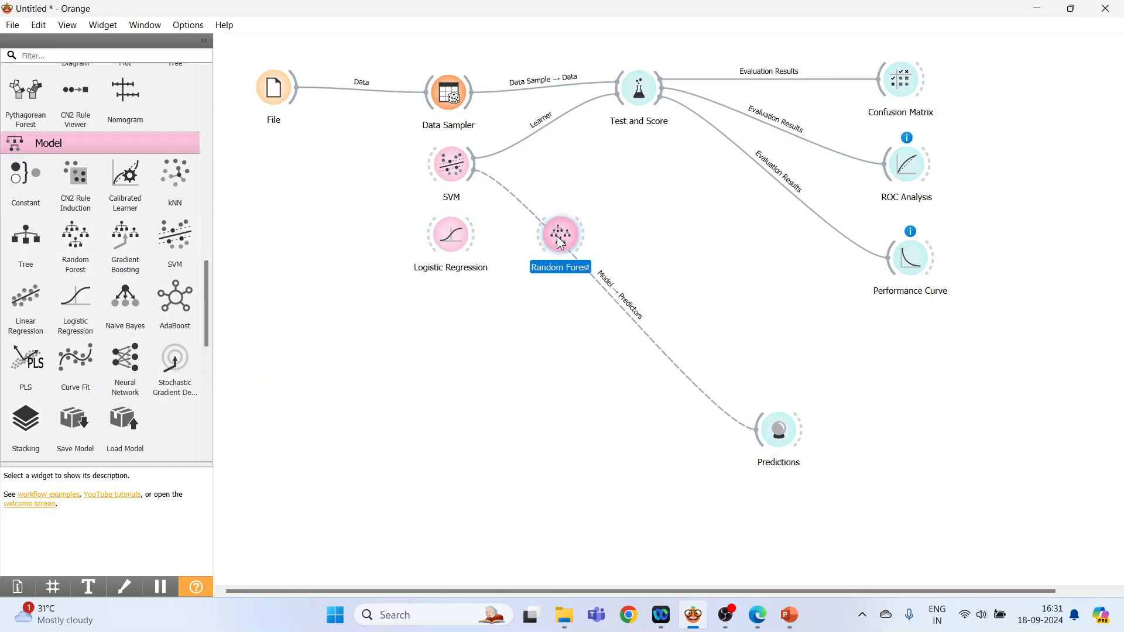
left_click_drag(560, 242, 456, 316)
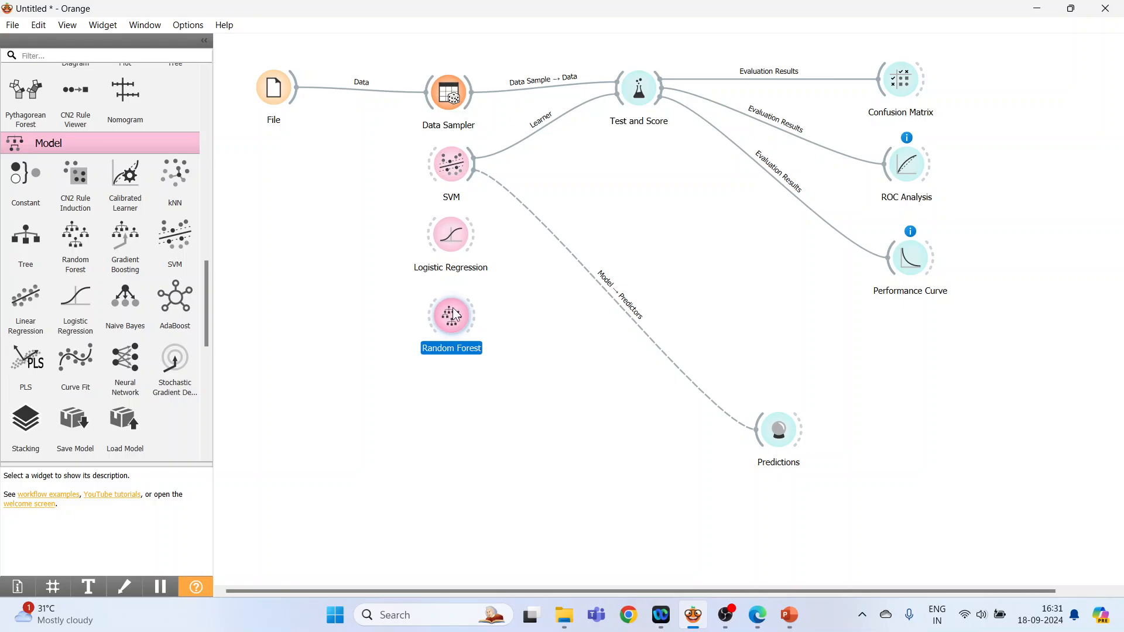
left_click_drag(469, 238, 620, 107)
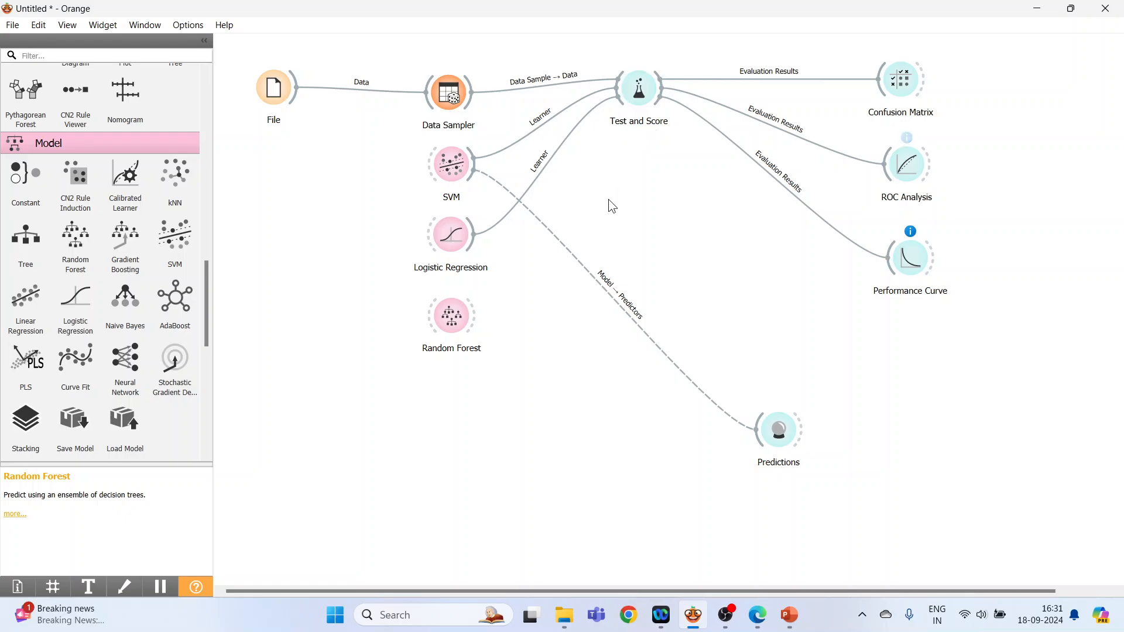
left_click_drag(475, 318, 625, 93)
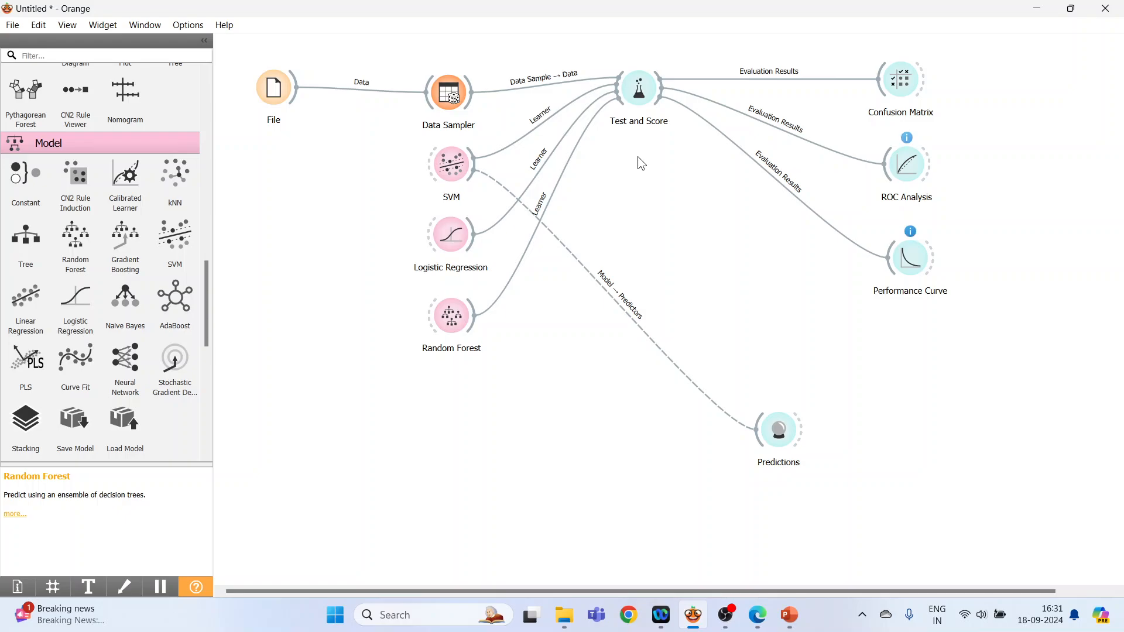
Step: Review the Test and Score results and compare the confusion matrices of SVM, Logistic Regression and Random Forest, selecting their correctly classified cells
double_click(639, 89)
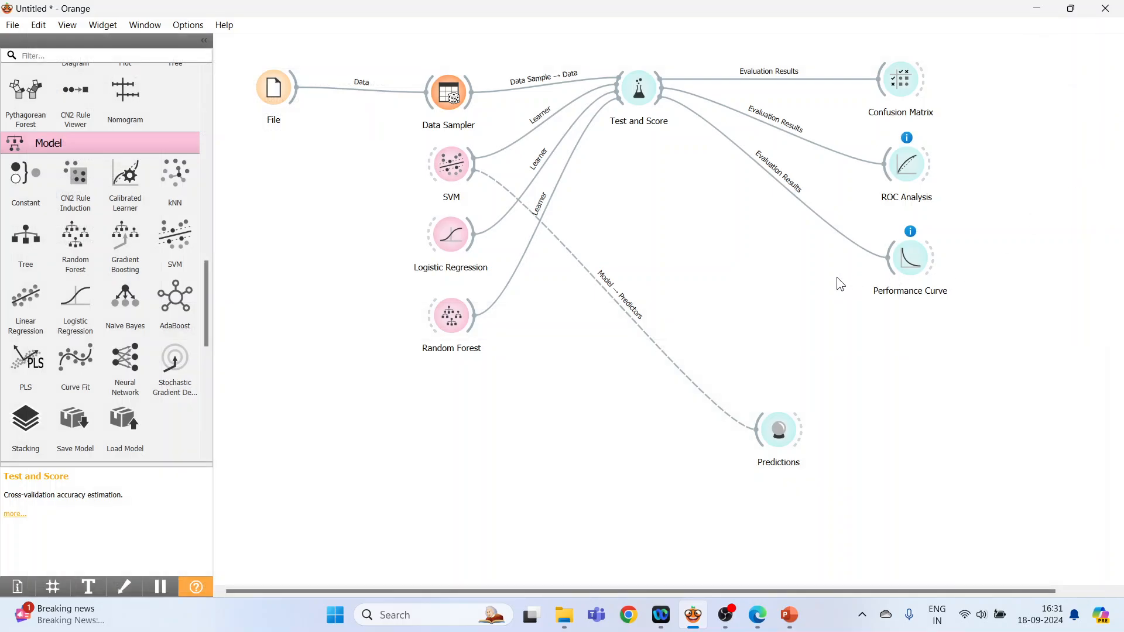
double_click(896, 91)
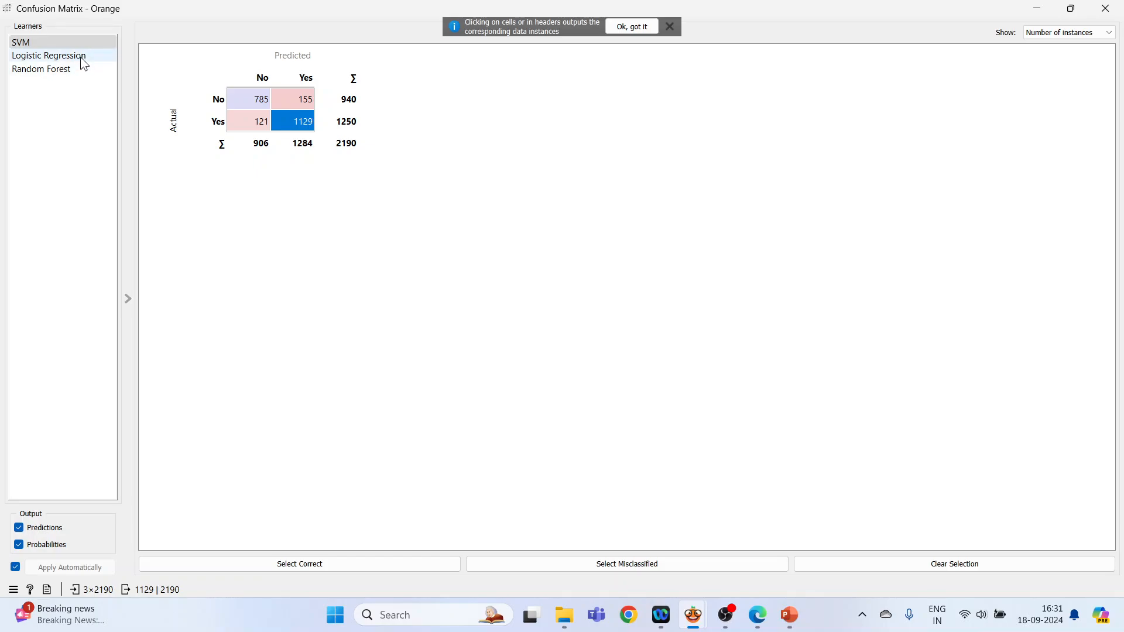
left_click(244, 103)
left_click(288, 124)
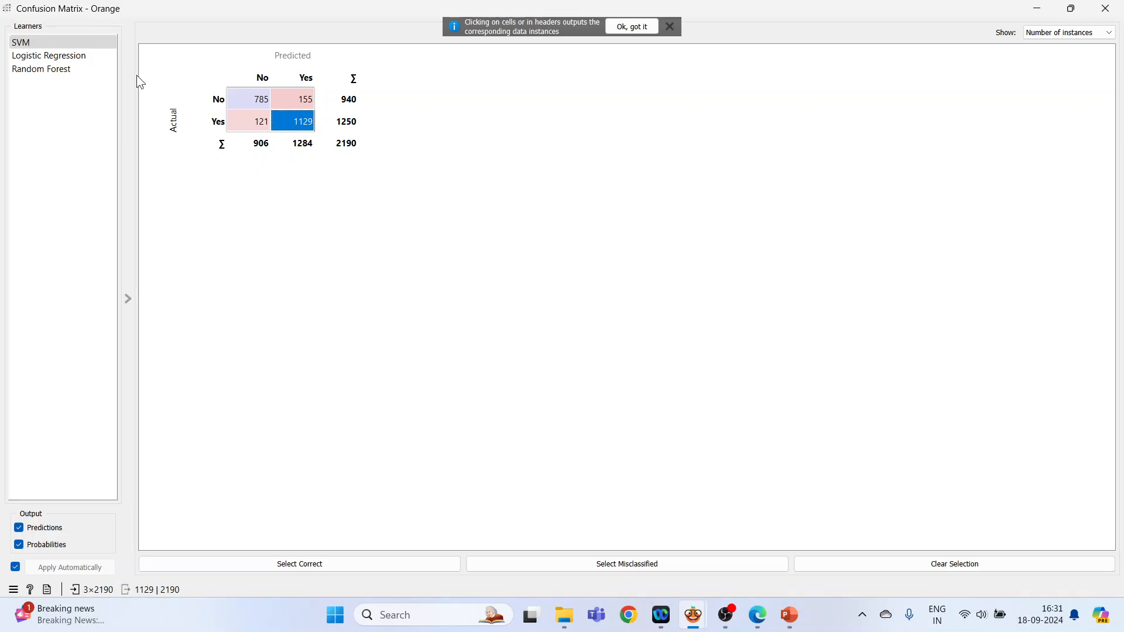
left_click(83, 54)
left_click(256, 102)
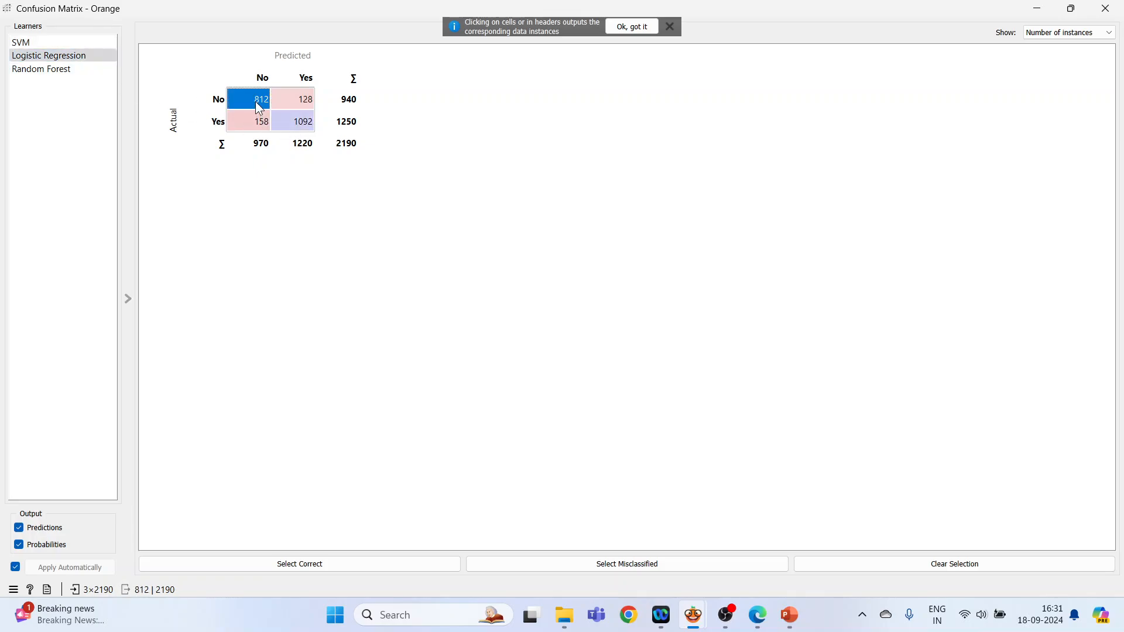
left_click(294, 123)
left_click(72, 70)
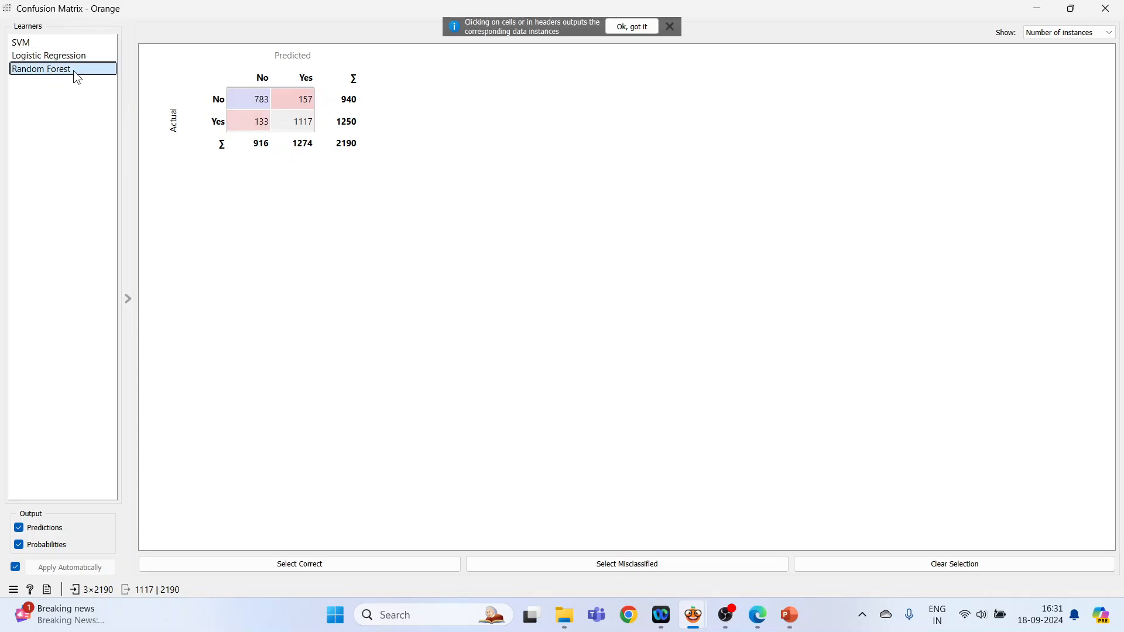
left_click(259, 103)
left_click(299, 126)
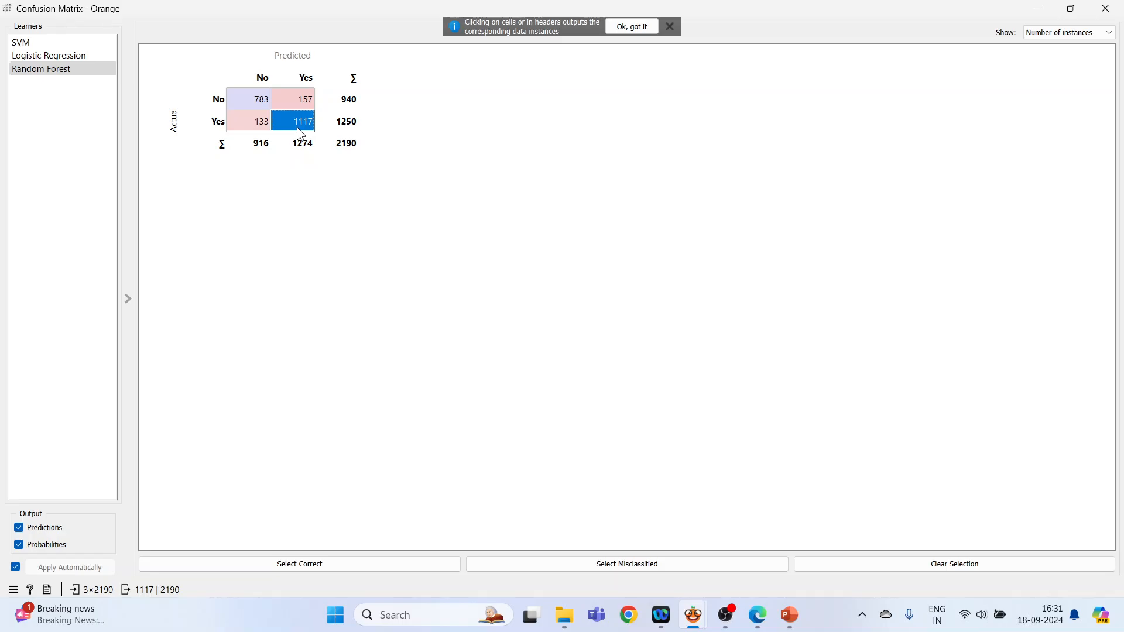
left_click(1105, 8)
Step: Examine the ROC Analysis with the SVM and Logistic Regression curves toggled, and view the Performance Curve for all three models
double_click(911, 177)
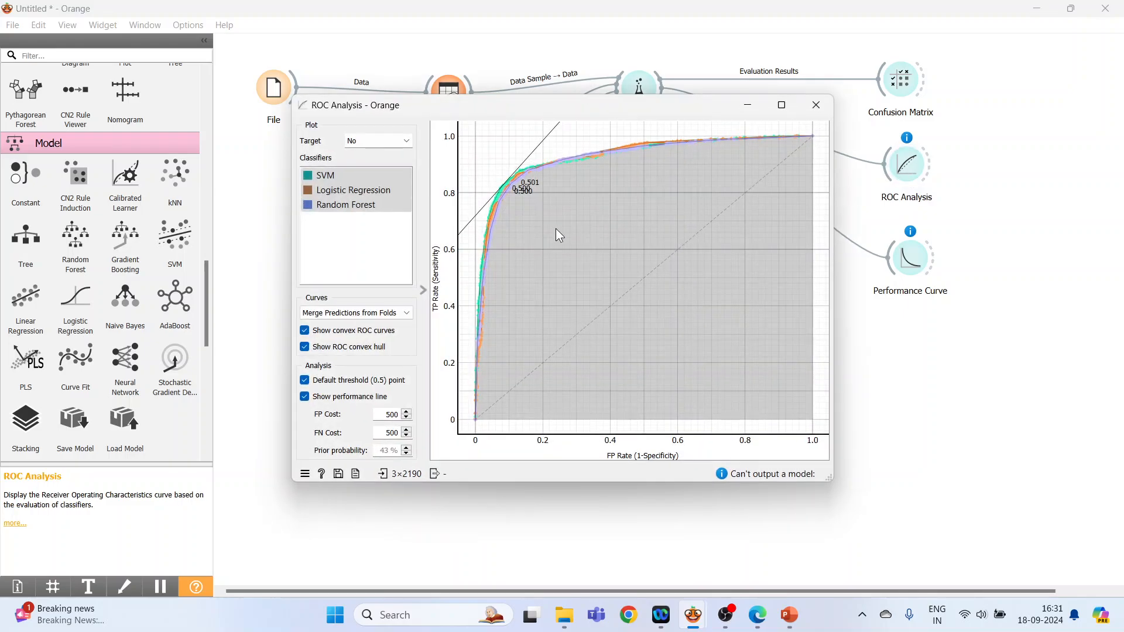
left_click(350, 176)
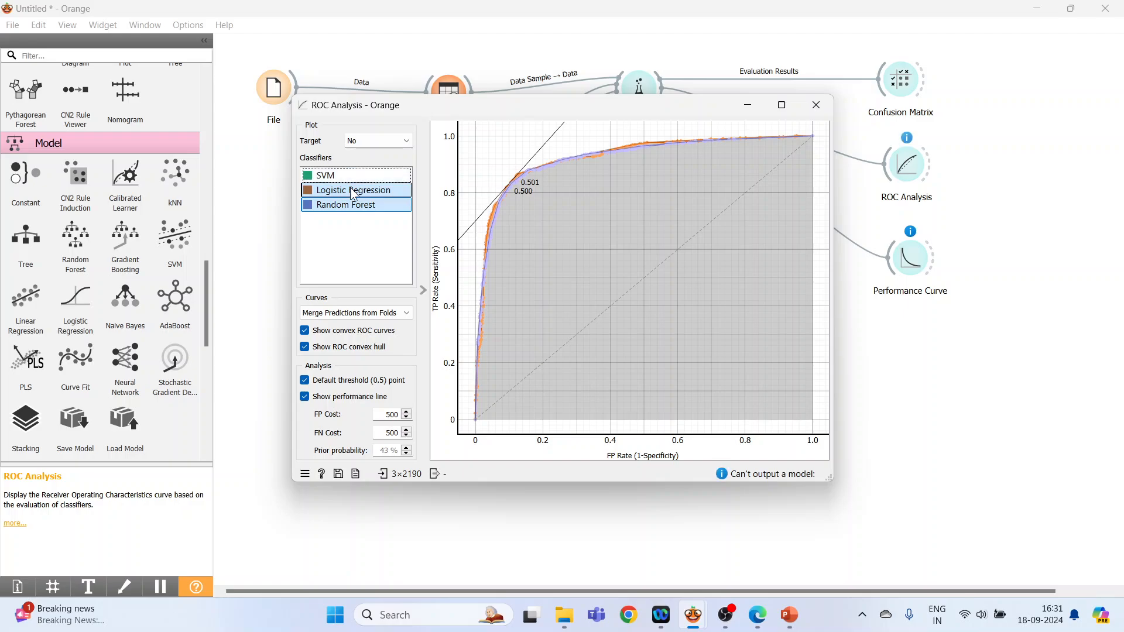
left_click(351, 188)
left_click(351, 188)
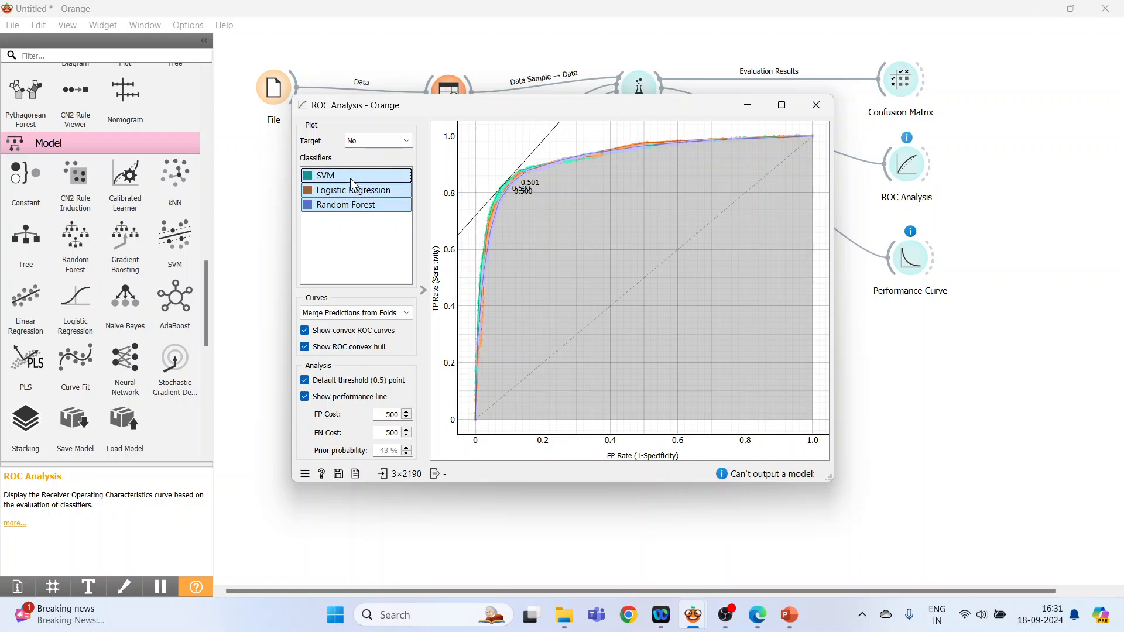
left_click(350, 178)
left_click(829, 111)
double_click(907, 259)
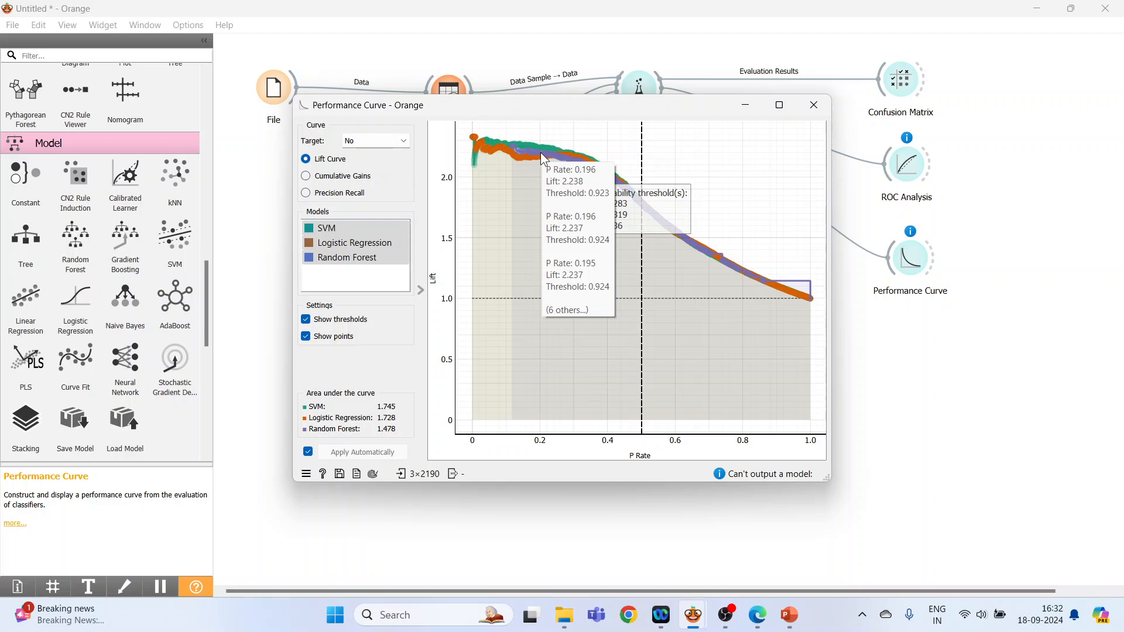
left_click(816, 107)
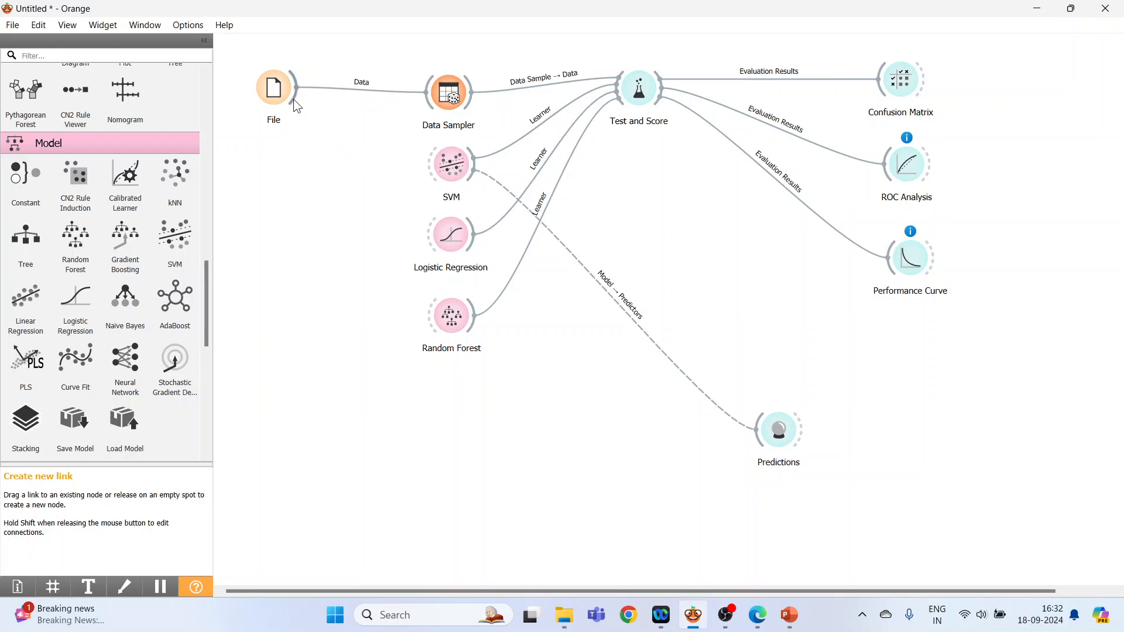
Step: Connect the File widget's data to the SVM, Logistic Regression and Random Forest models
left_click_drag(294, 97, 432, 167)
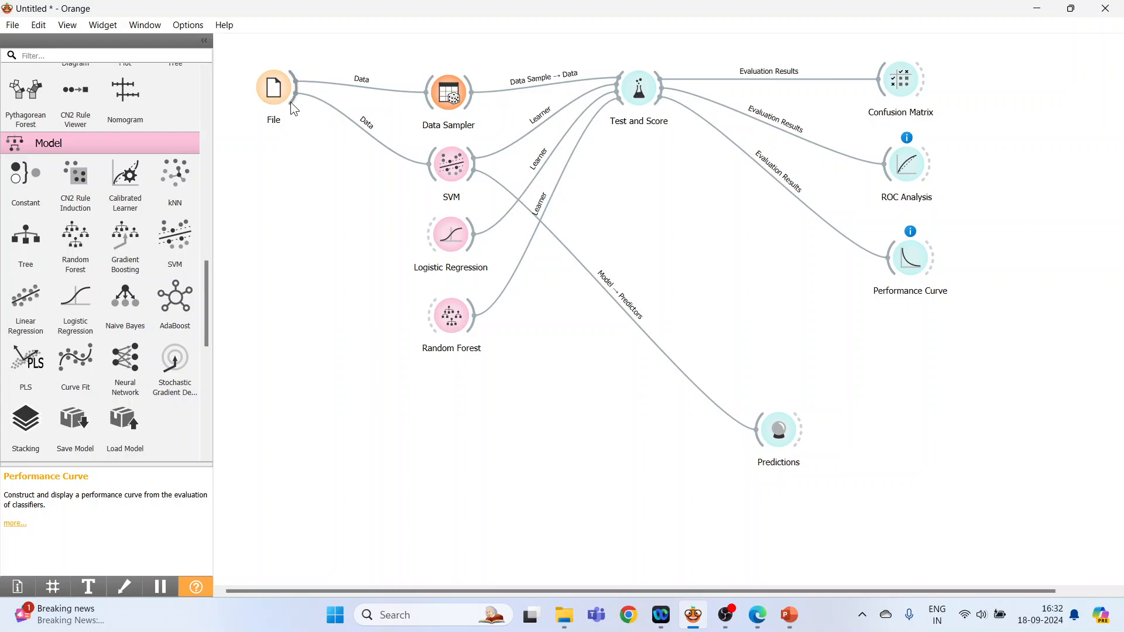
left_click_drag(292, 103, 426, 231)
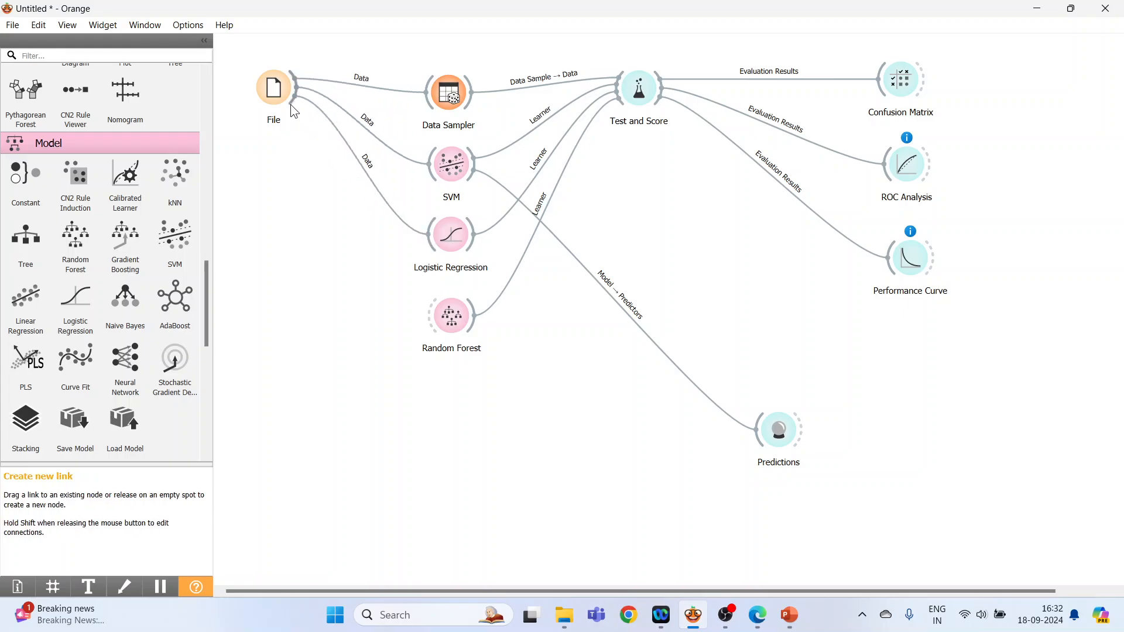
left_click_drag(290, 104, 431, 314)
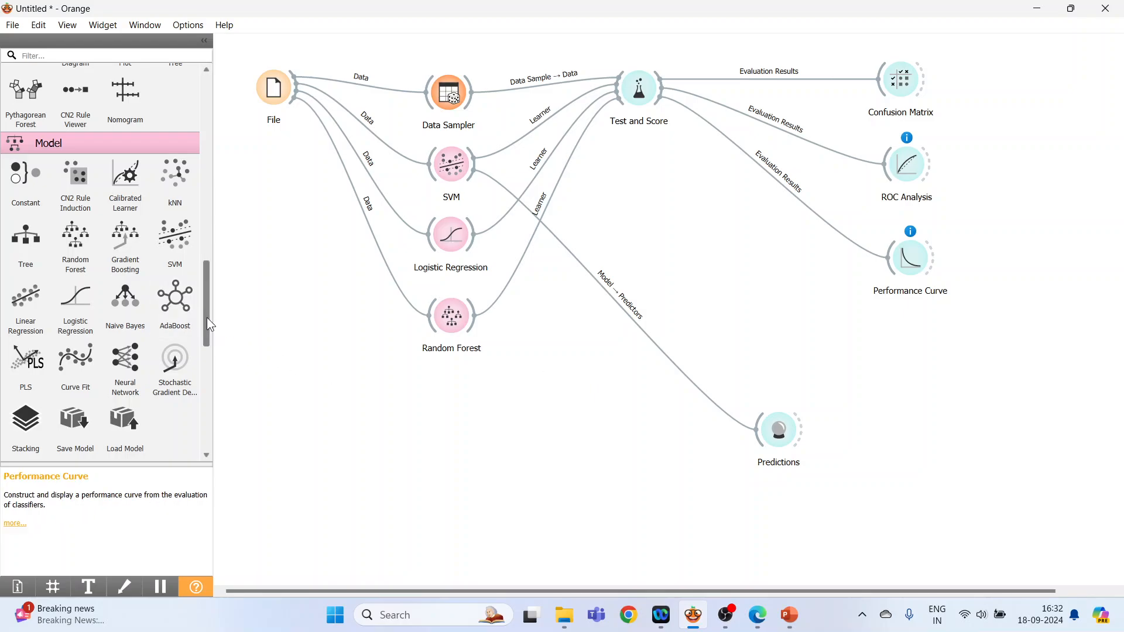
Step: Add a second File widget below the models, load heart1(test).csv into it and review its columns
left_click_drag(209, 320, 207, 141)
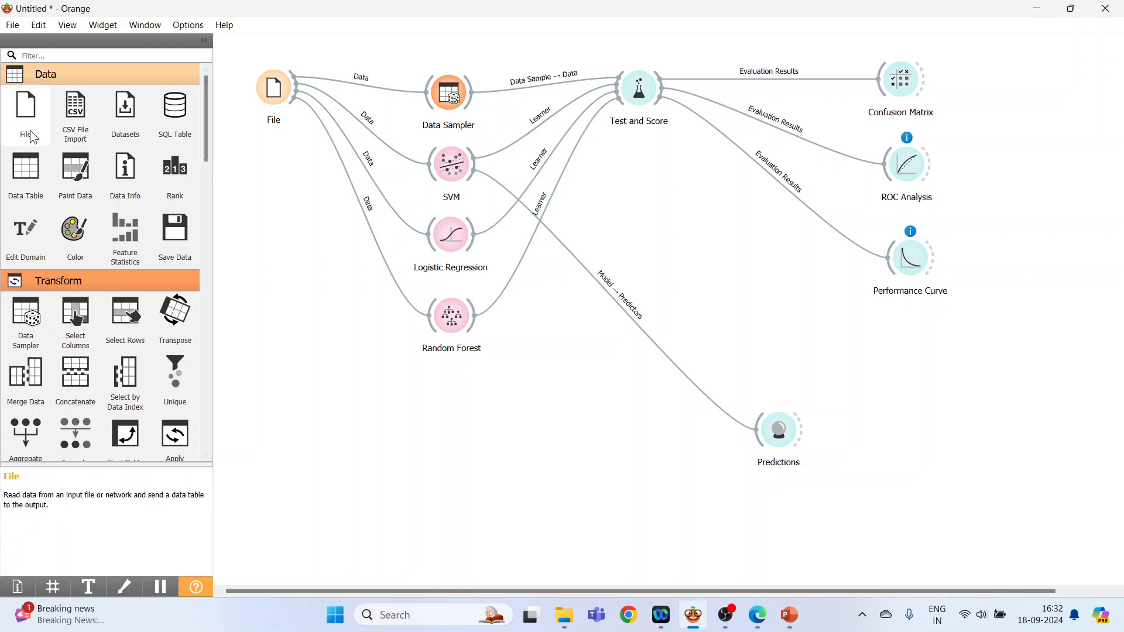
left_click_drag(25, 111, 322, 428)
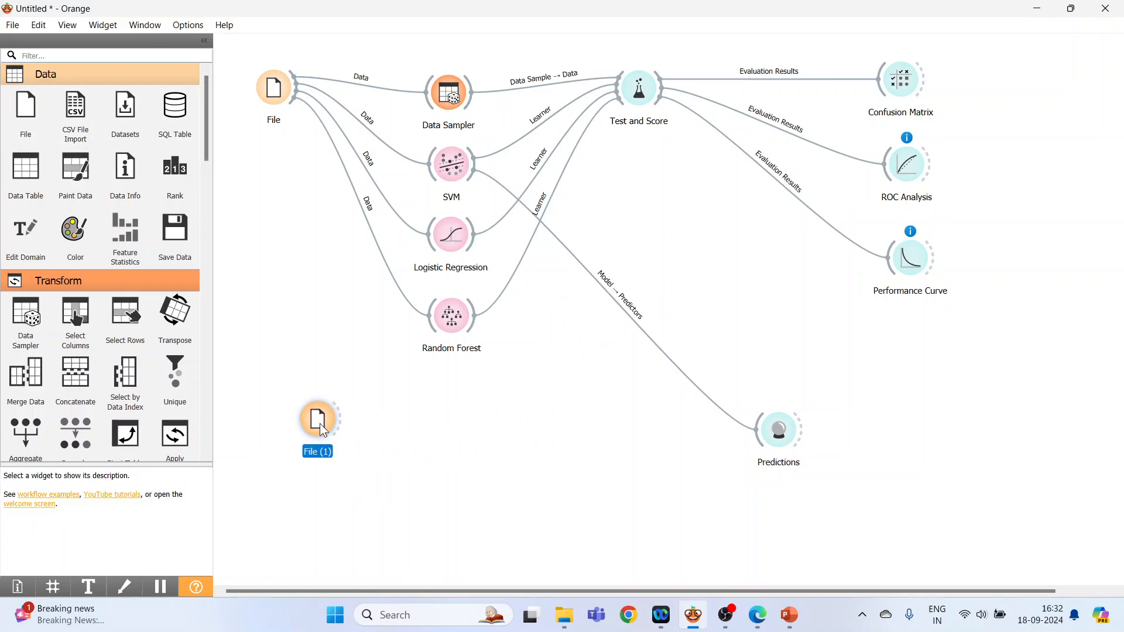
double_click(283, 430)
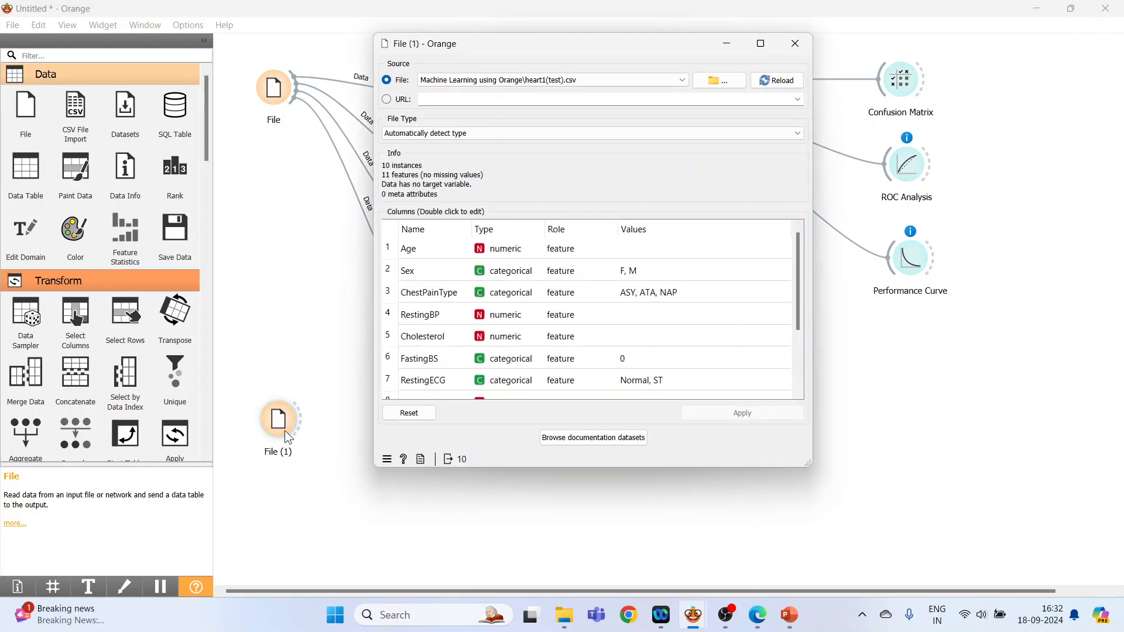
left_click(718, 83)
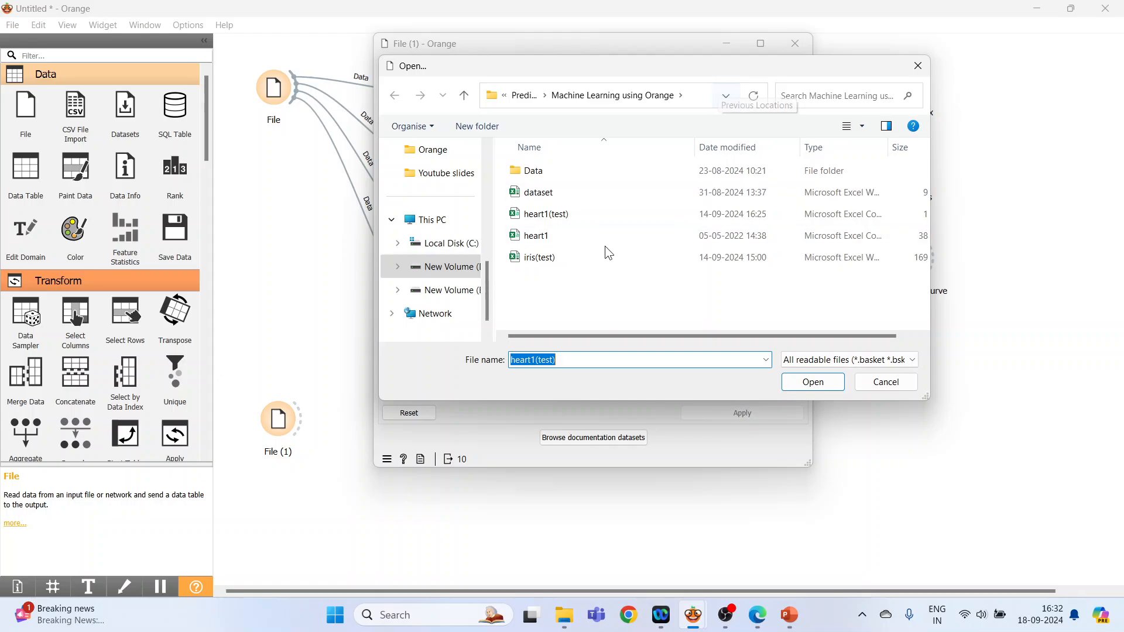
left_click(553, 234)
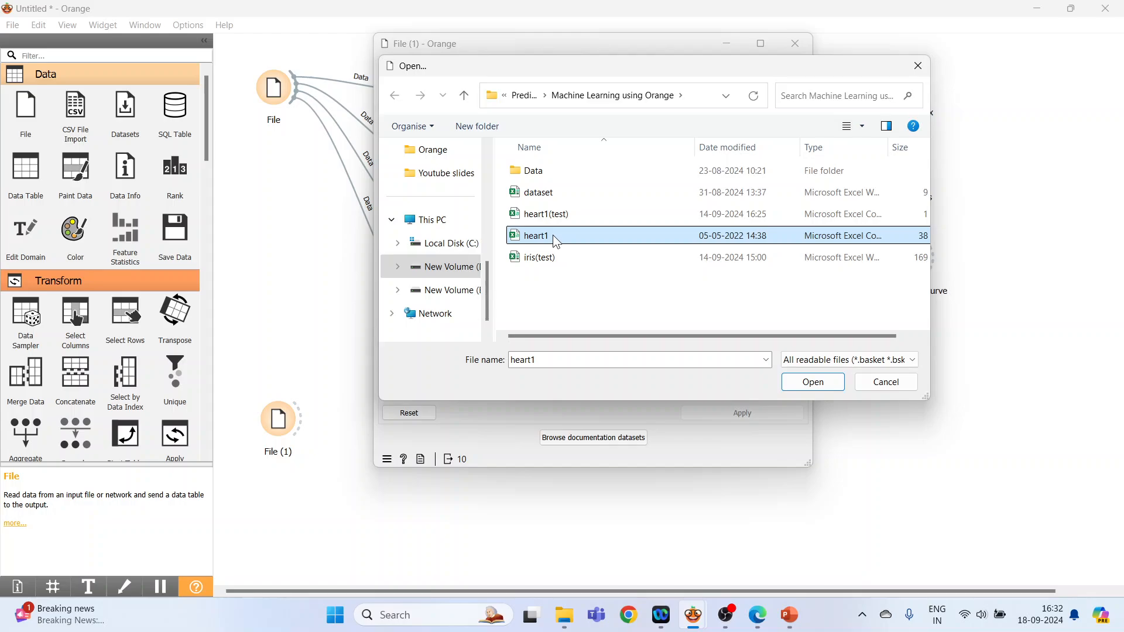
left_click(558, 216)
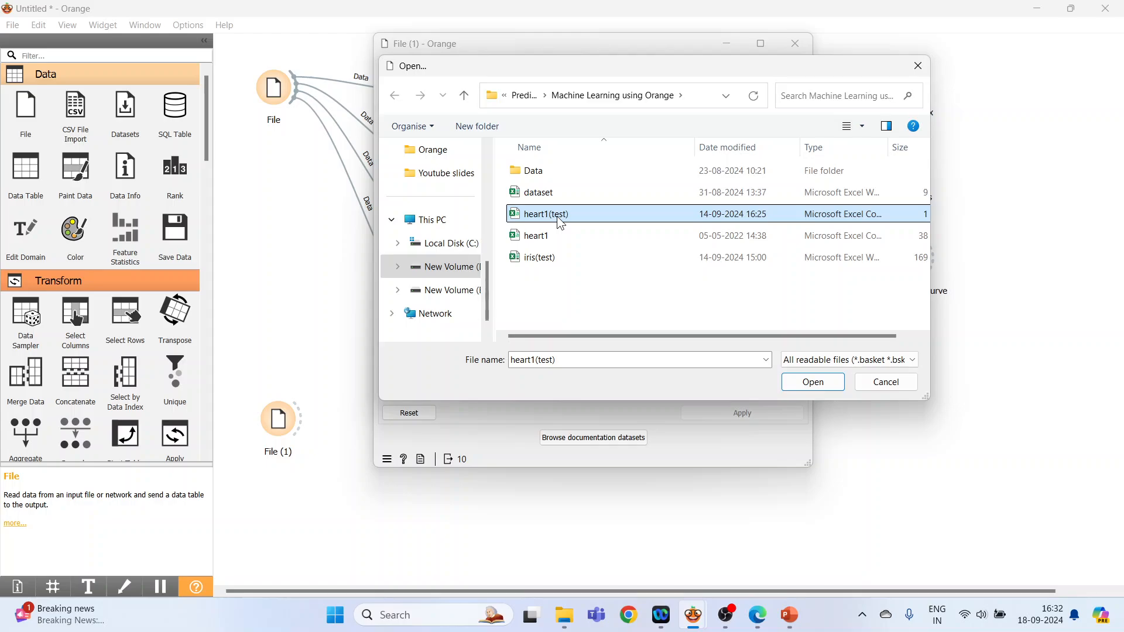
left_click(814, 381)
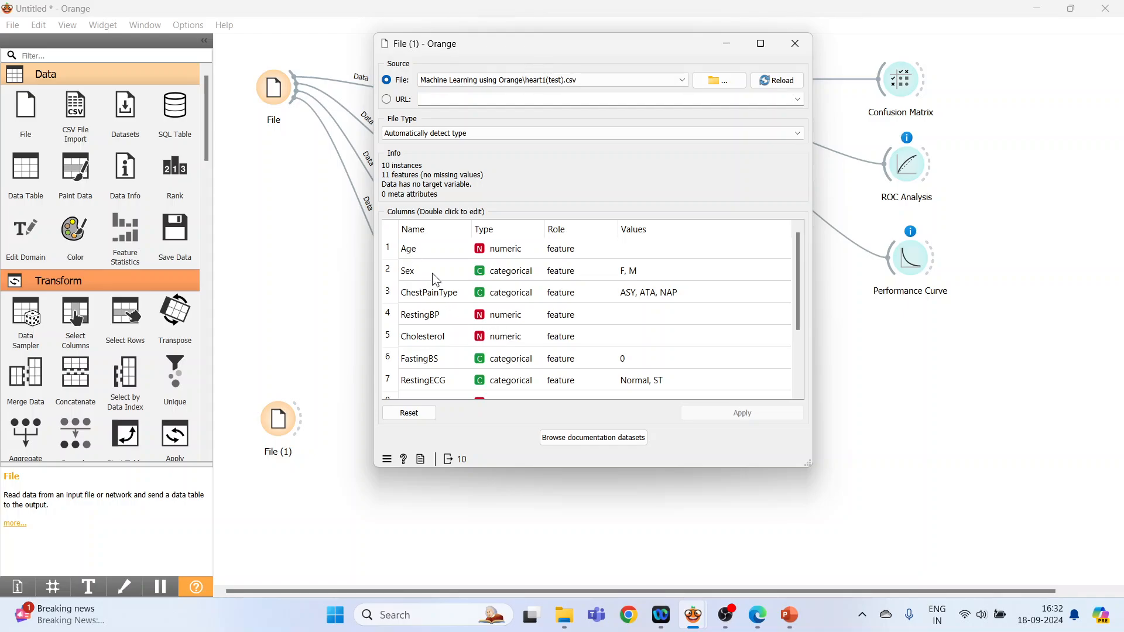
scroll(432, 273, "down", 2)
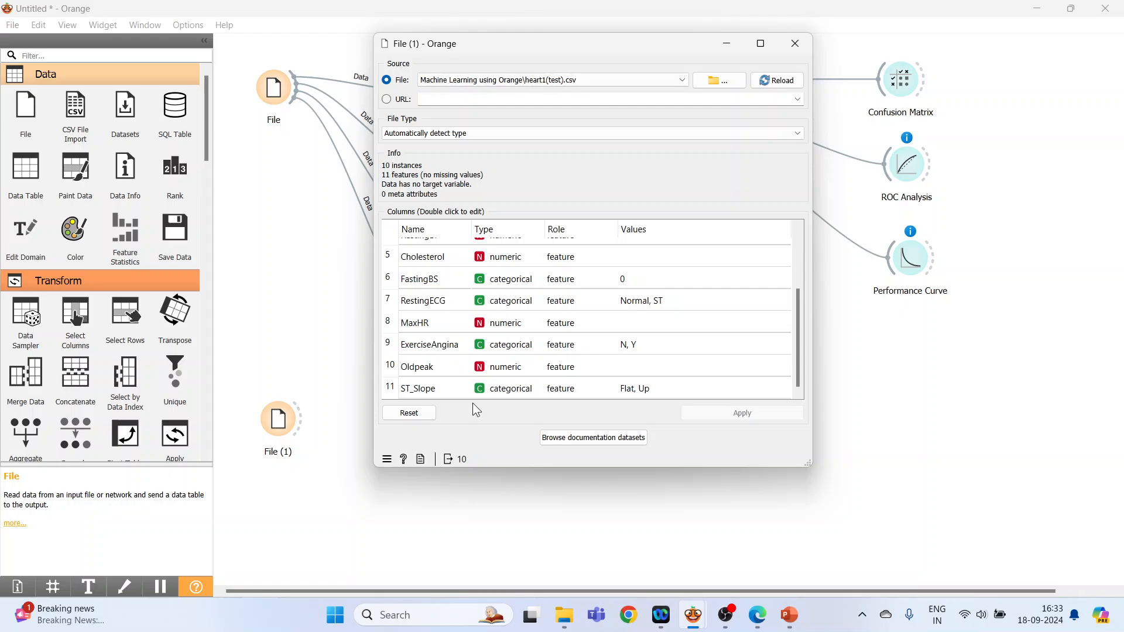
left_click(797, 45)
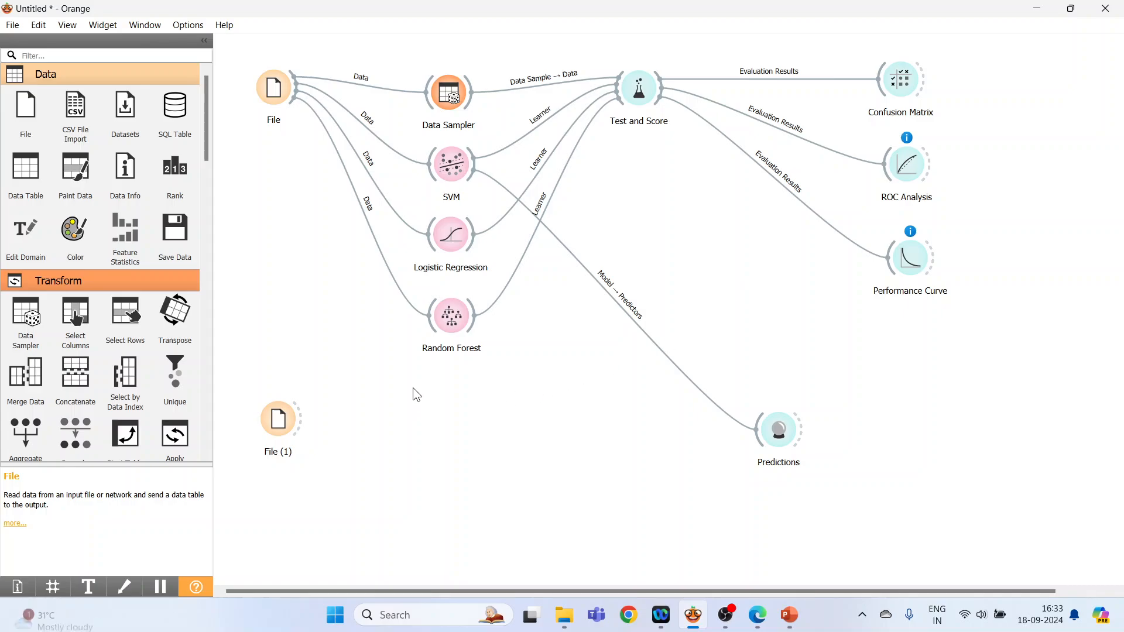
Step: Link the second File widget to Predictions as data and connect Logistic Regression and Random Forest to Predictions as predictors
left_click_drag(280, 424, 762, 441)
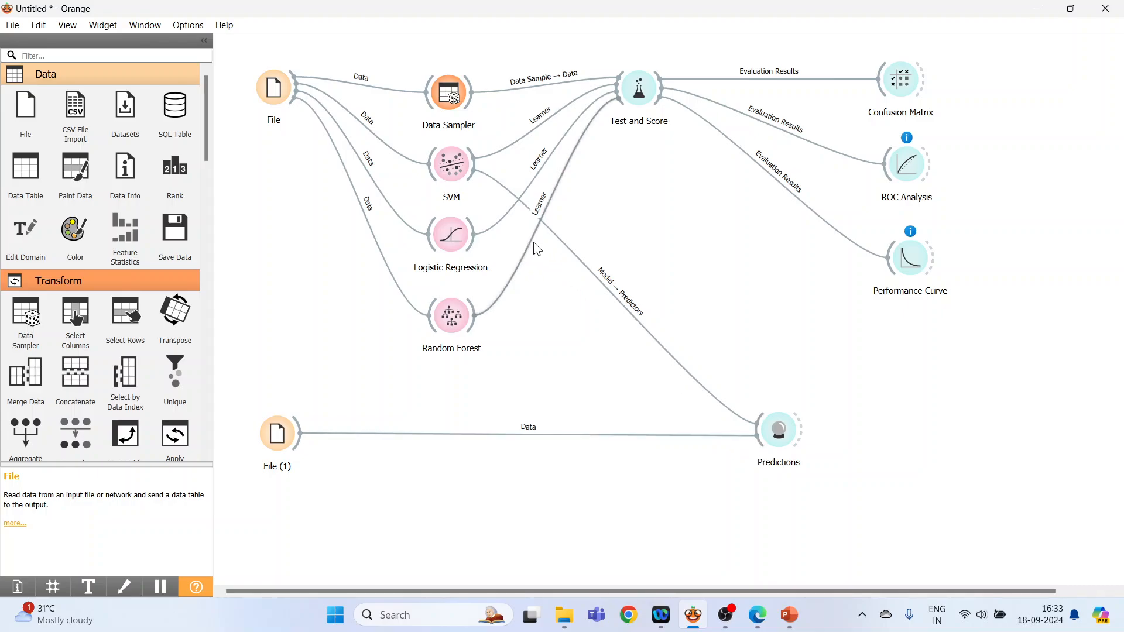
left_click_drag(474, 240, 765, 442)
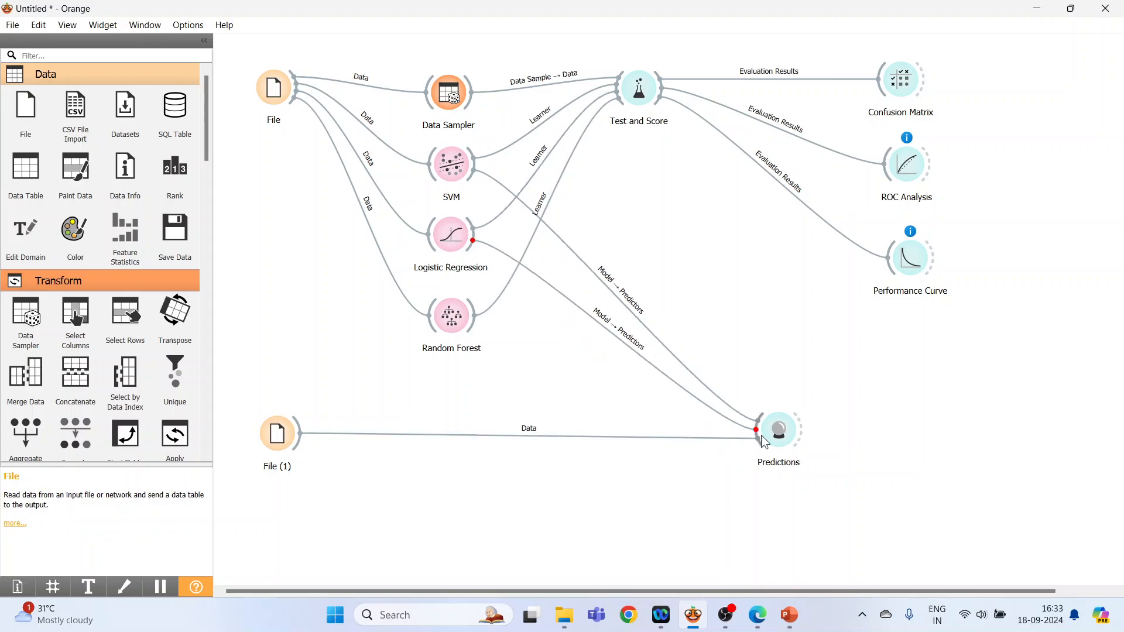
left_click_drag(473, 331, 761, 438)
Step: Compare the three models' predictions on the test data, sorting by SVM and widening the SVM column and the predictions area
double_click(780, 444)
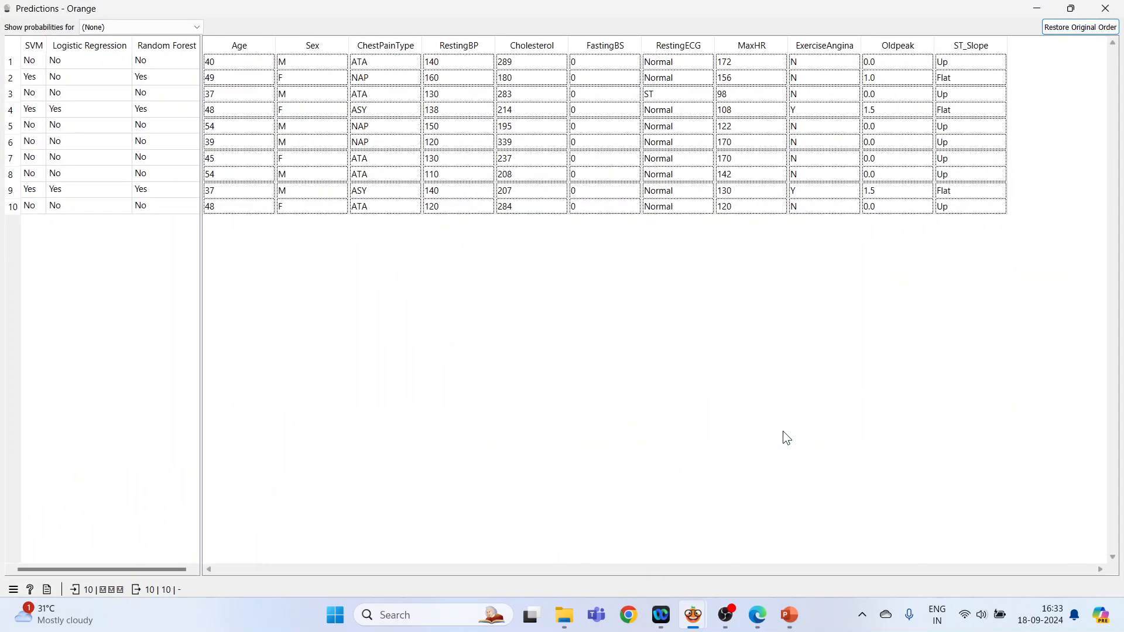
left_click(44, 47)
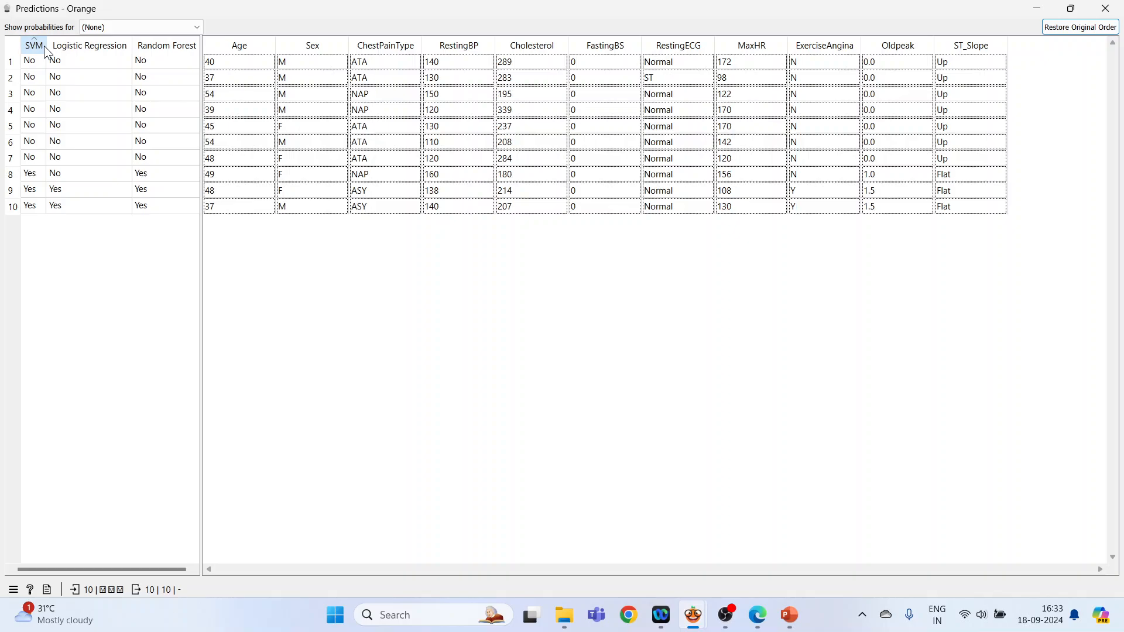
left_click_drag(46, 46, 72, 46)
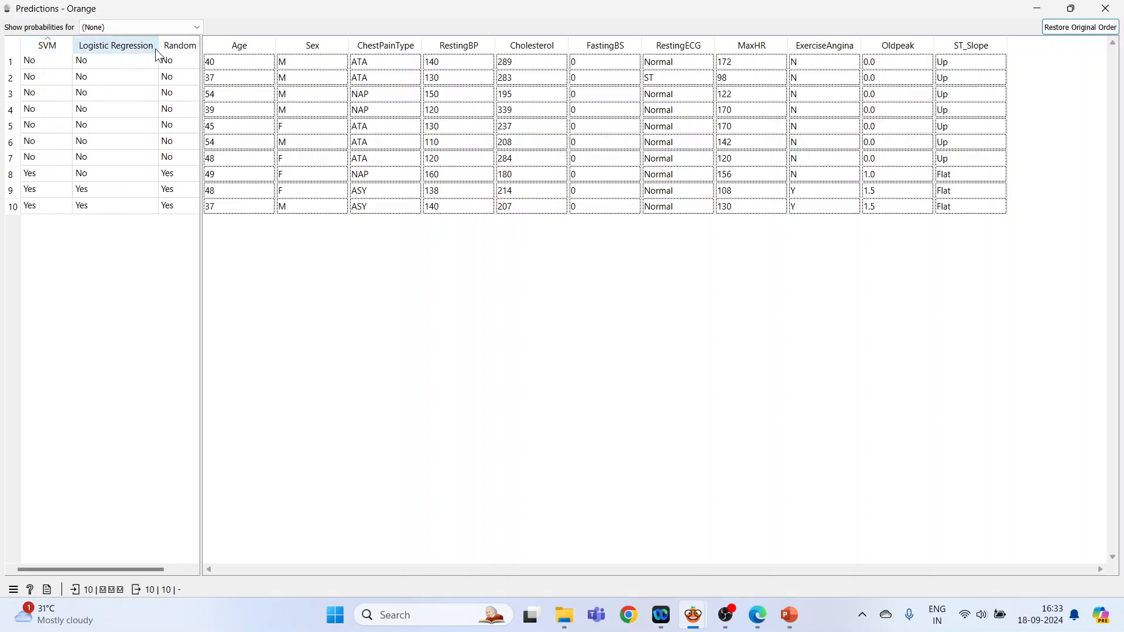
left_click_drag(201, 46, 241, 45)
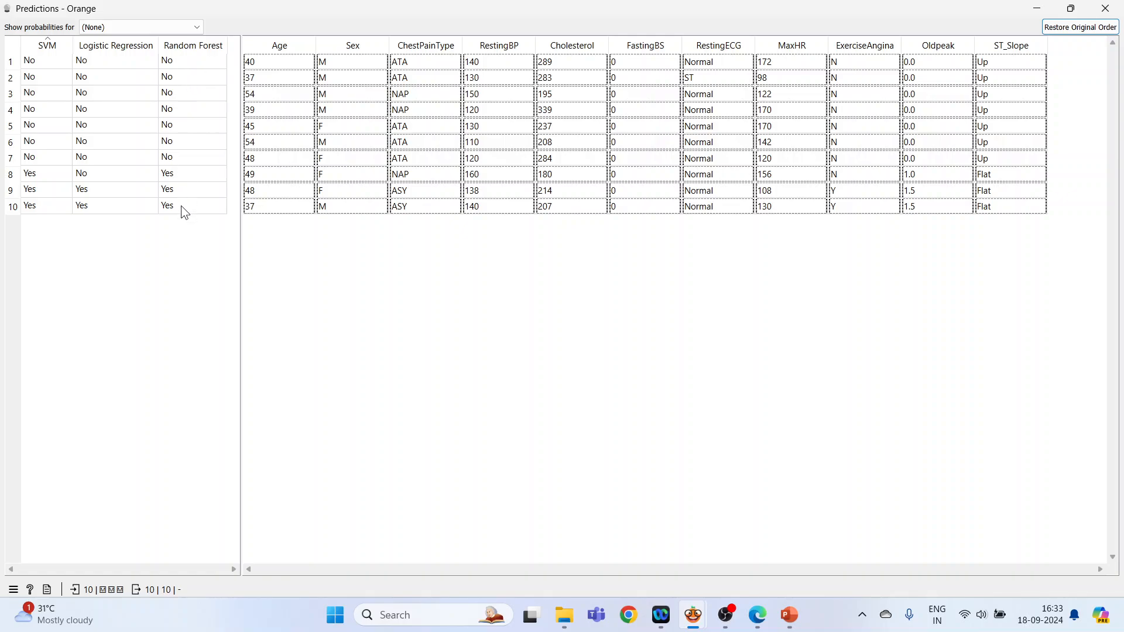
left_click(1105, 8)
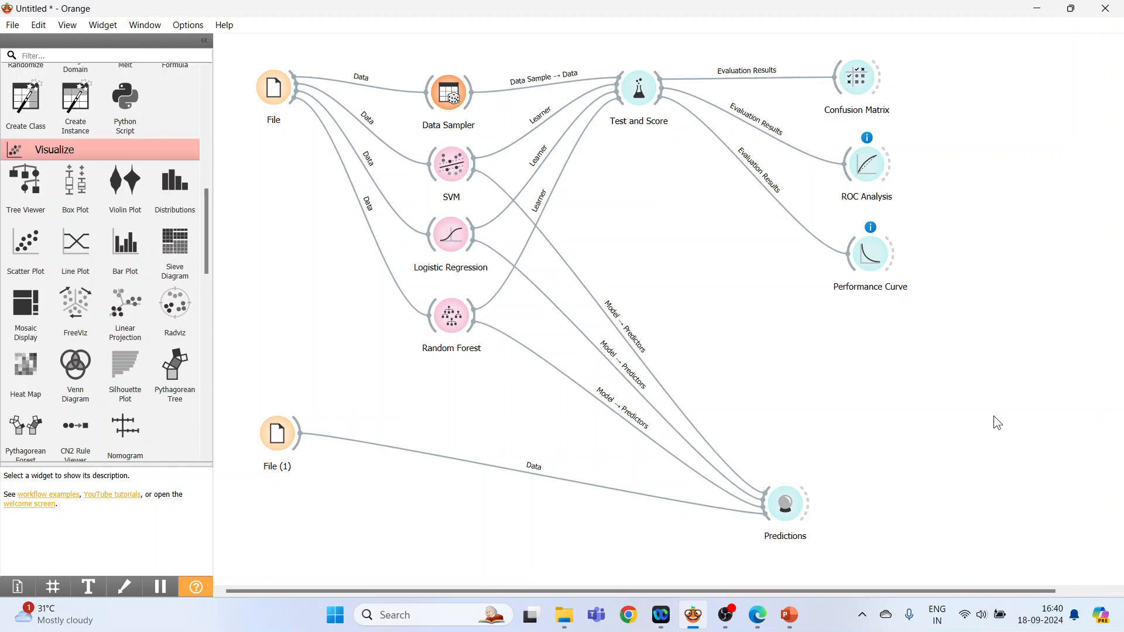
Step: Switch to the Support Vector Machine in Orange presentation in PowerPoint and start the slide show at the Thank You slide
mouse_move(797, 620)
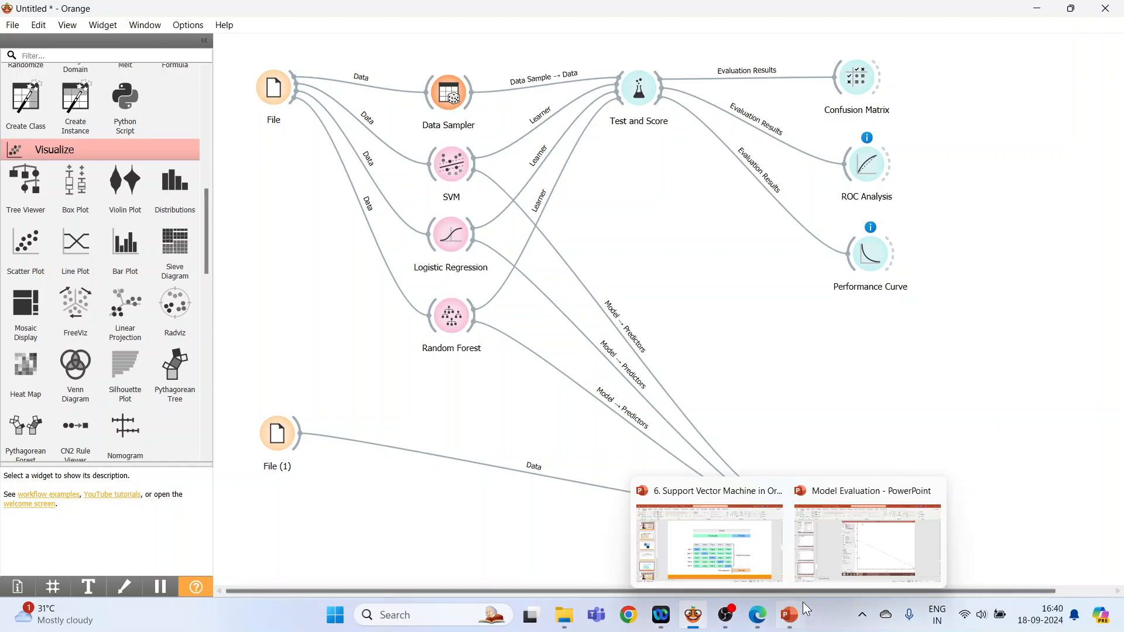
left_click(757, 557)
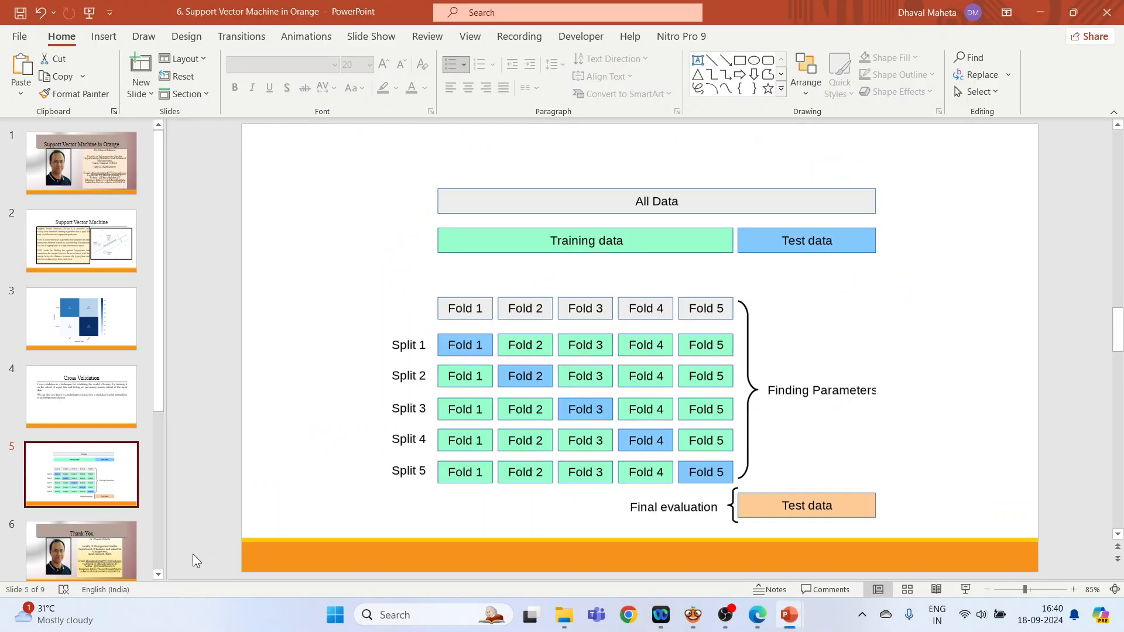
left_click(134, 550)
left_click(966, 588)
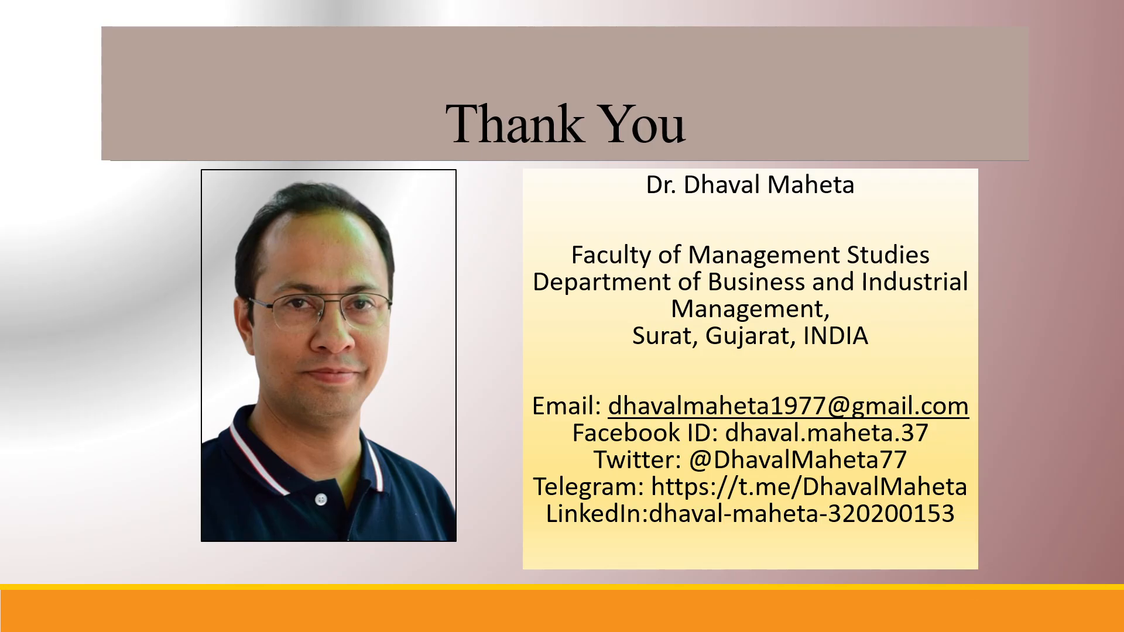